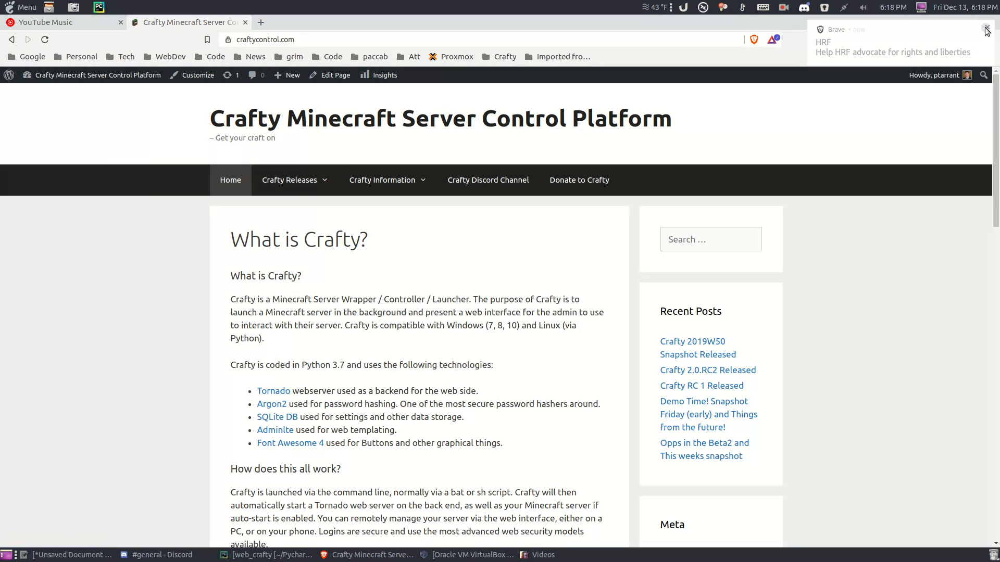
Step: Close the Brave HRF notification covering the Crafty home page
{"action": "left_click", "coordinate": [986, 29]}
Step: Browse from Crafty Releases to the Weekly Snapshots page, then minimize Brave
{"action": "left_click", "coordinate": [302, 183]}
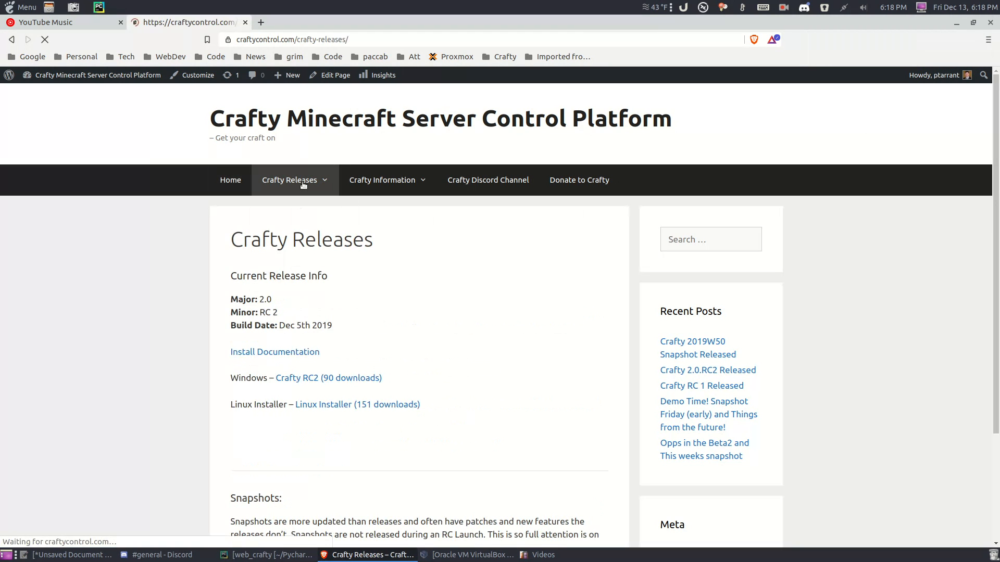
{"action": "scroll", "coordinate": [444, 330], "scroll_direction": "down", "scroll_amount": 1}
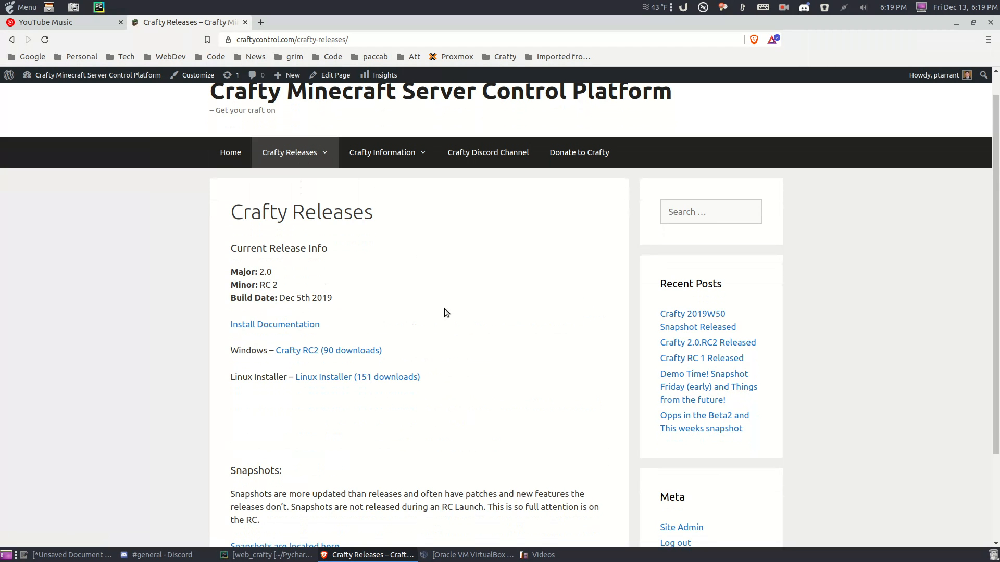
{"action": "scroll", "coordinate": [407, 314], "scroll_direction": "down", "scroll_amount": 4}
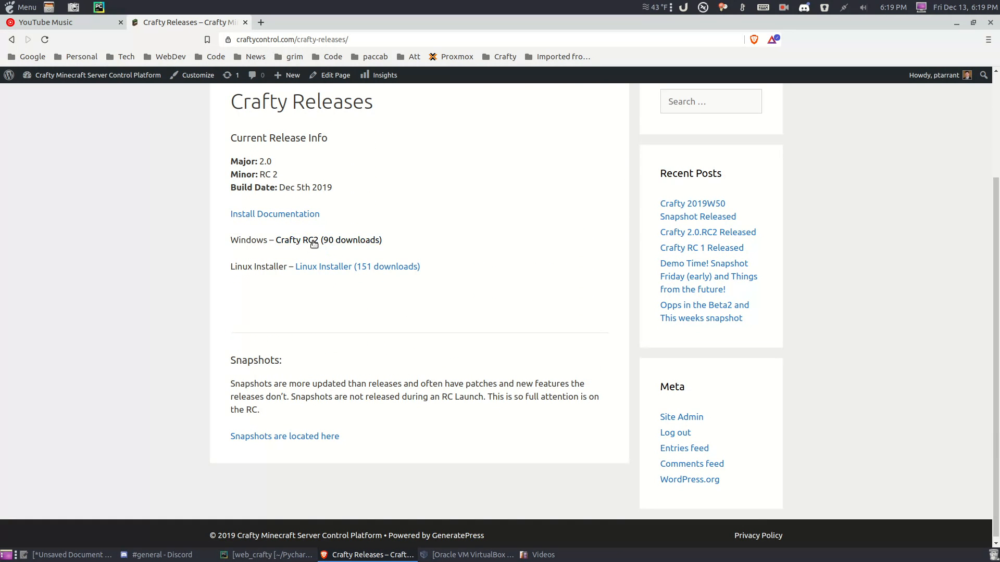
{"action": "scroll", "coordinate": [276, 385], "scroll_direction": "down", "scroll_amount": 1}
{"action": "left_click", "coordinate": [257, 434]}
{"action": "scroll", "coordinate": [354, 369], "scroll_direction": "down", "scroll_amount": 2}
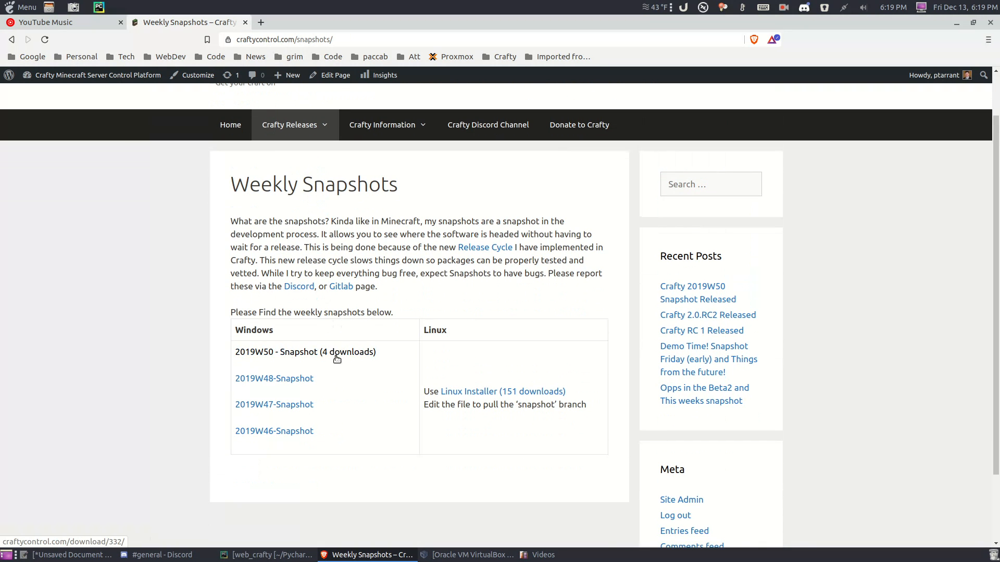
{"action": "scroll", "coordinate": [338, 398], "scroll_direction": "up", "scroll_amount": 2}
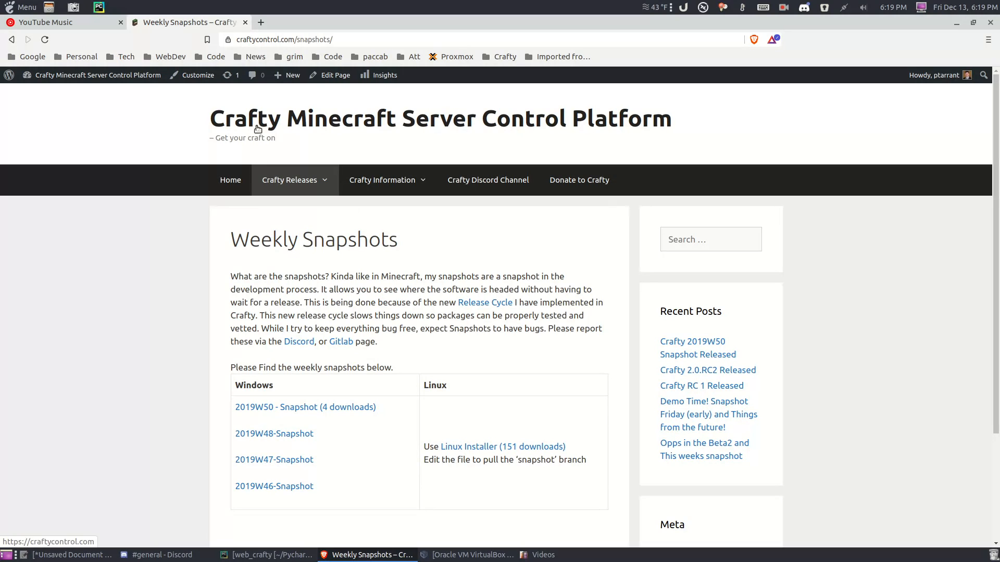
{"action": "left_click", "coordinate": [956, 23]}
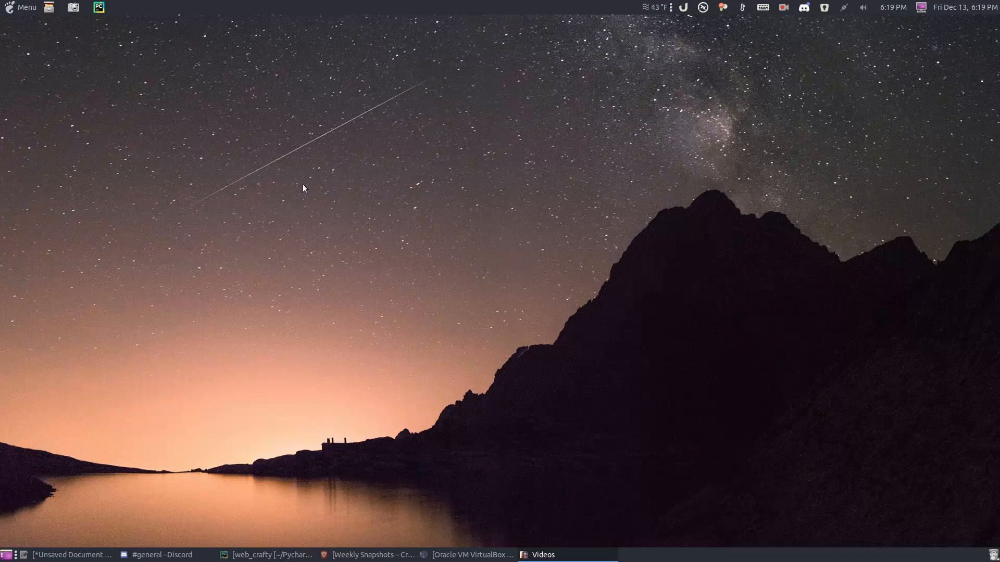
Step: Launch the Windows 7 Prox64 Malware VM, dismiss the Guest Additions notice, and place regshot_x64 beside Chrome
{"action": "left_click", "coordinate": [454, 554]}
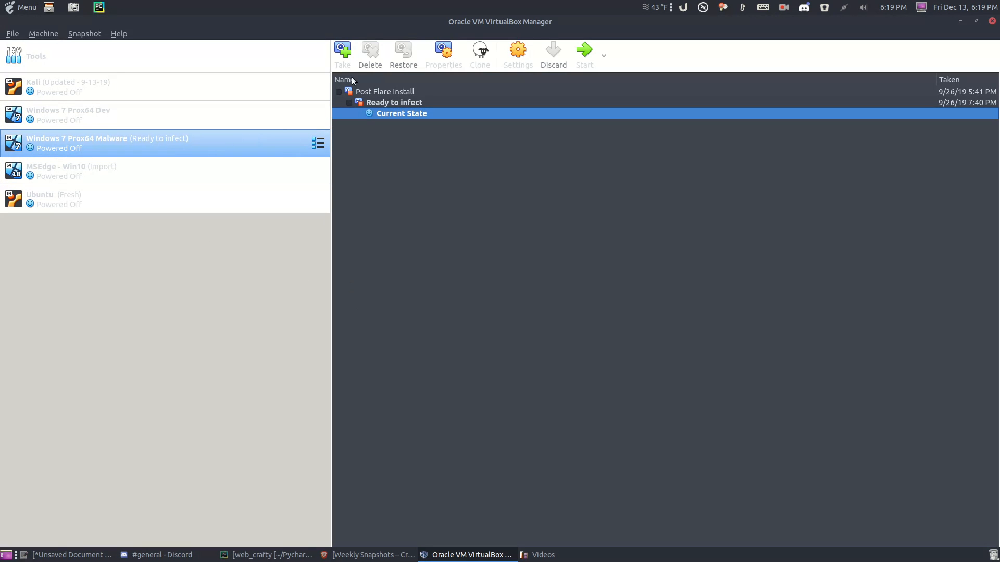
{"action": "left_click", "coordinate": [584, 44]}
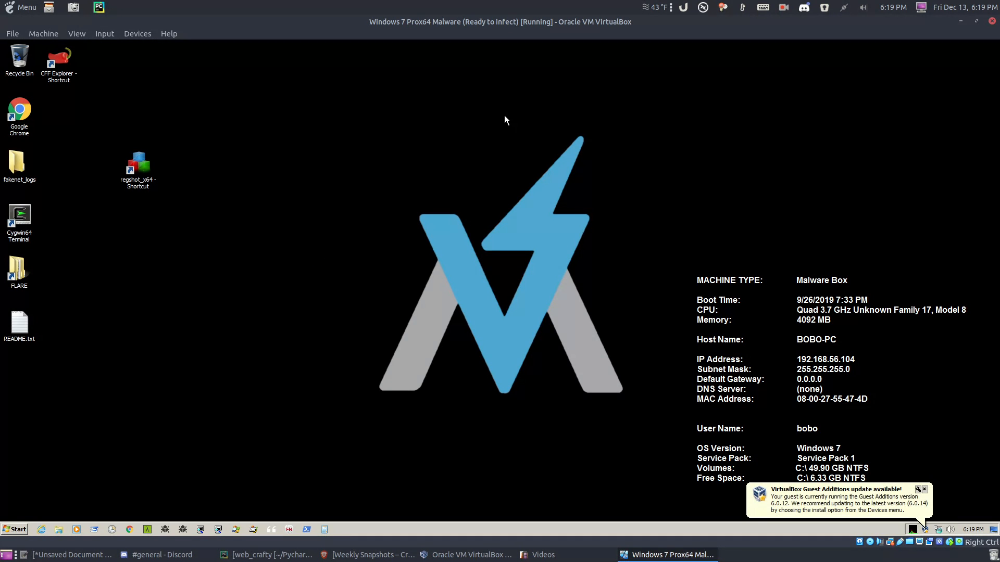
{"action": "left_click", "coordinate": [924, 489]}
{"action": "left_click_drag", "start_coordinate": [75, 133], "coordinate": [76, 132]}
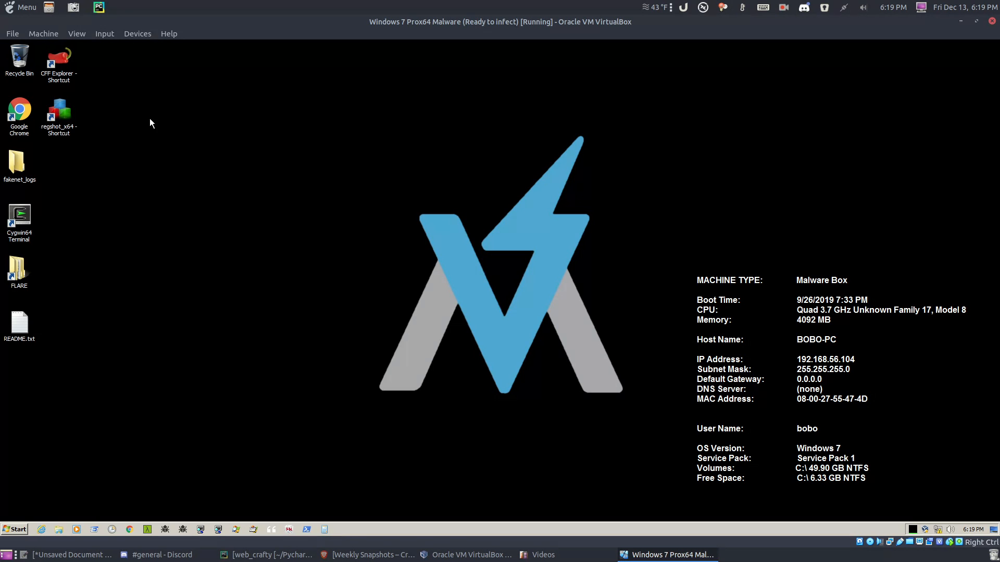
Step: Attach the VM's network adapter as a Bridged Adapter and set Network 3's location to Work
{"action": "left_click", "coordinate": [133, 36]}
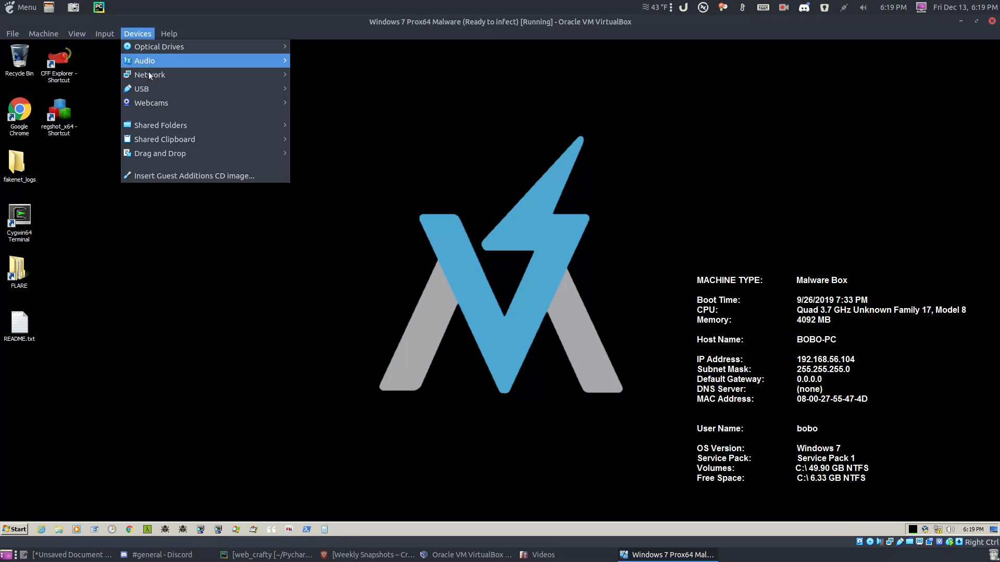
{"action": "mouse_move", "coordinate": [148, 73]}
{"action": "left_click", "coordinate": [331, 76]}
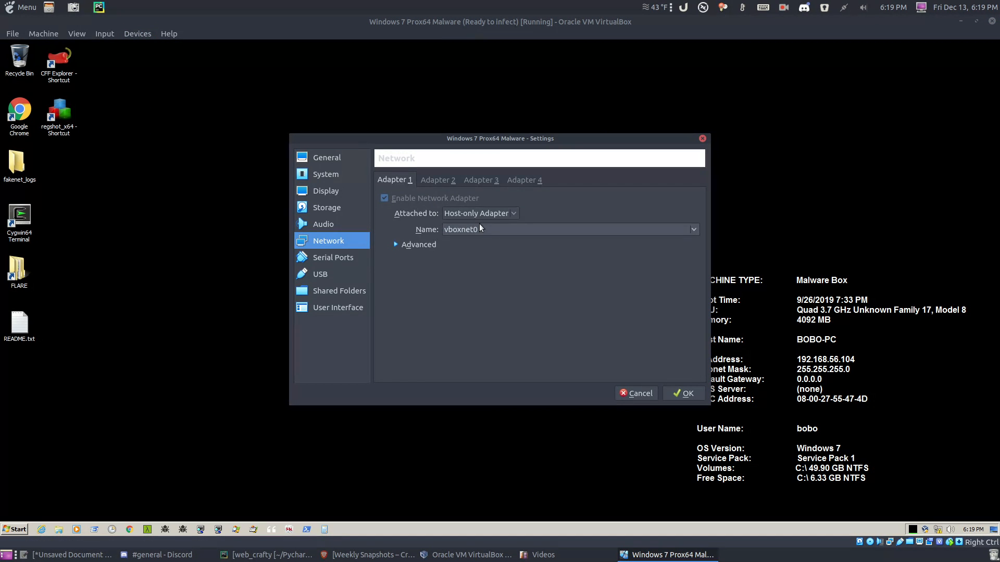
{"action": "left_click", "coordinate": [478, 214]}
{"action": "left_click", "coordinate": [477, 186]}
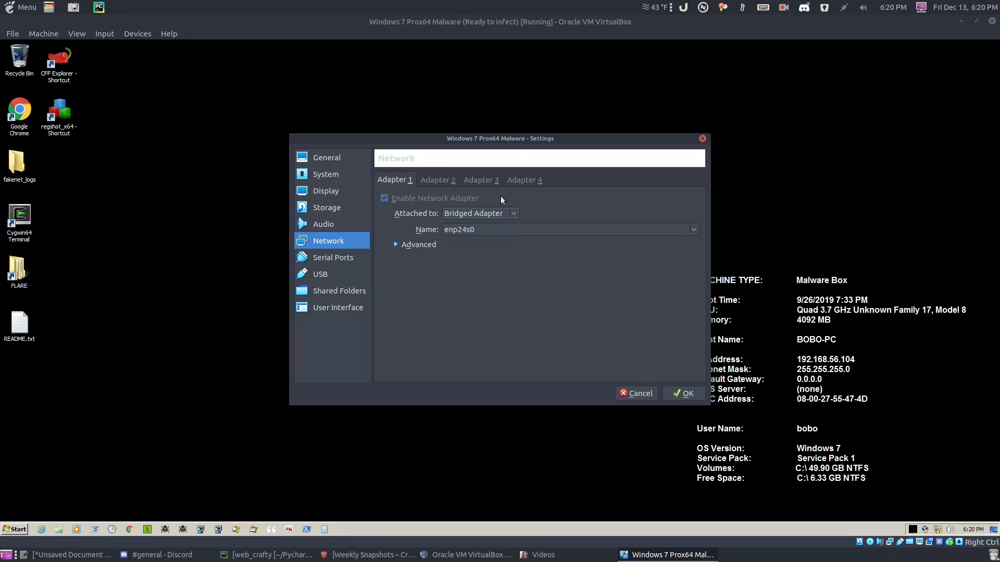
{"action": "left_click", "coordinate": [683, 394]}
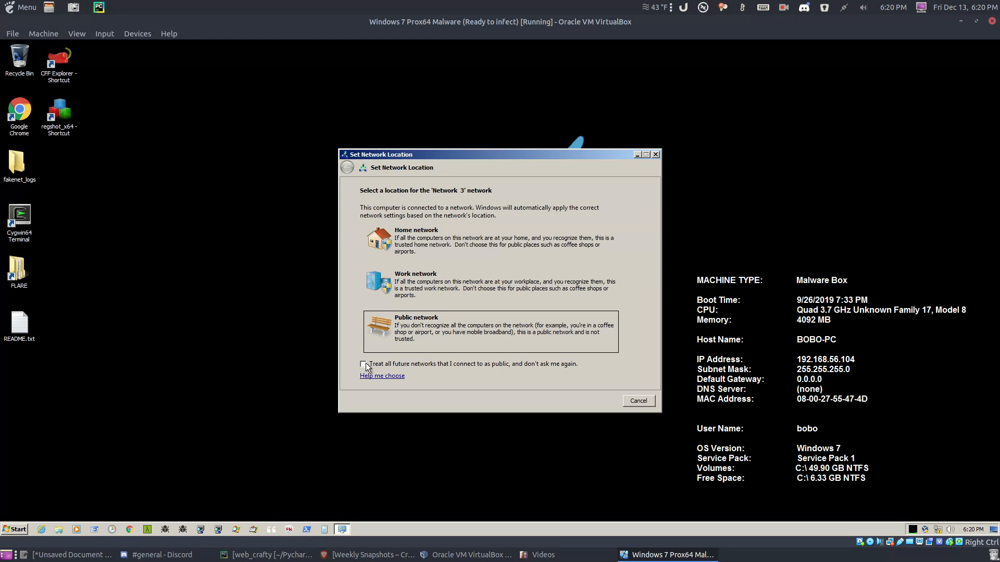
{"action": "left_click", "coordinate": [445, 280]}
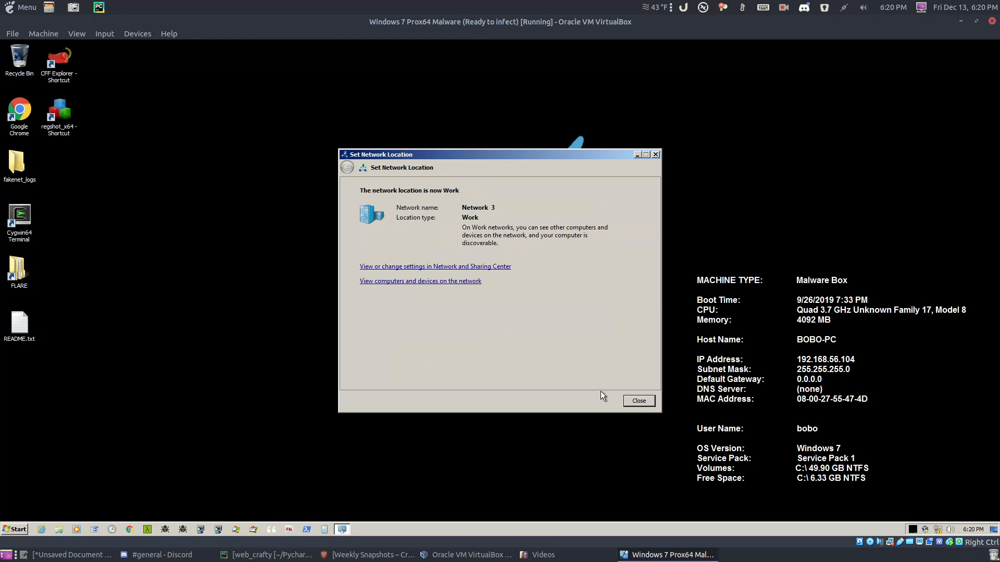
{"action": "left_click", "coordinate": [638, 401]}
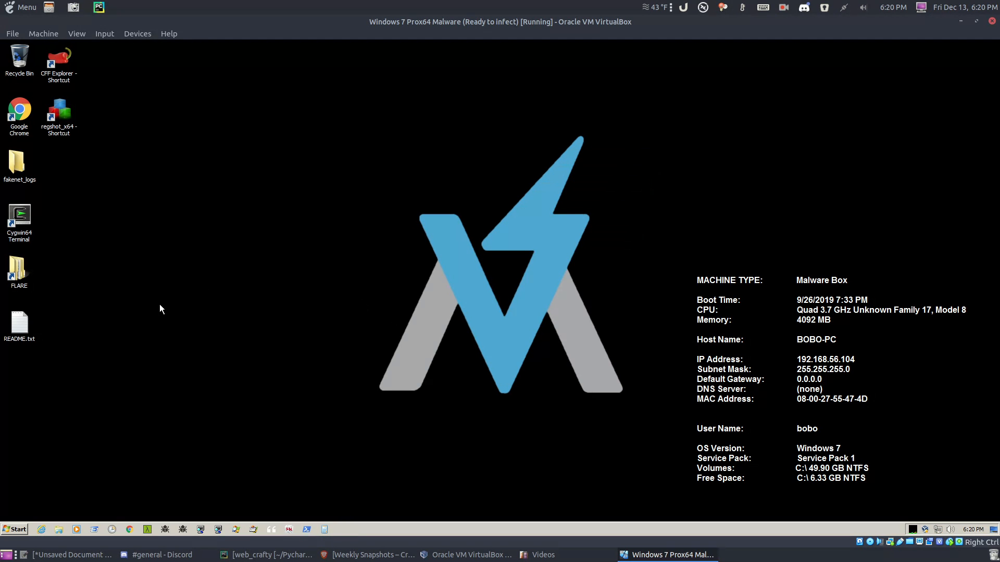
Step: Copy the server folder and 2019W50.zip from Malware_Setup (Z:) onto the desktop
{"action": "left_click", "coordinate": [58, 530]}
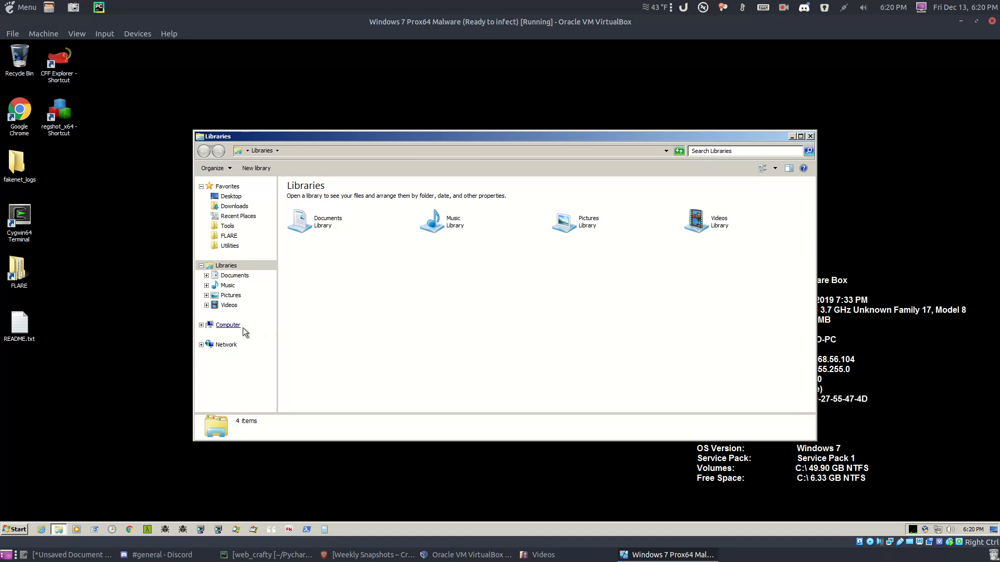
{"action": "left_click", "coordinate": [229, 326]}
{"action": "double_click", "coordinate": [330, 291]}
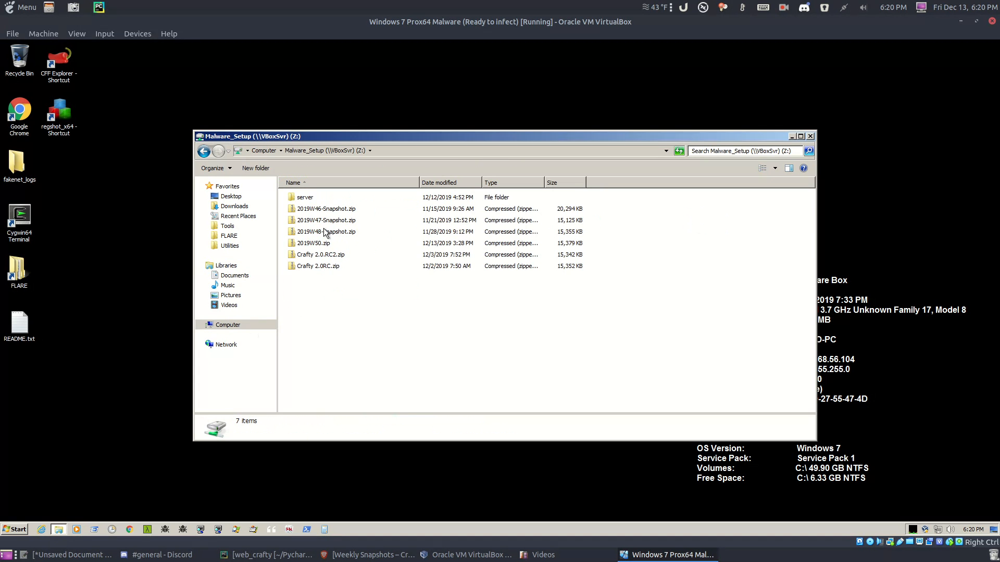
{"action": "left_click", "coordinate": [312, 198]}
{"action": "left_click_drag", "start_coordinate": [190, 197], "coordinate": [114, 188]}
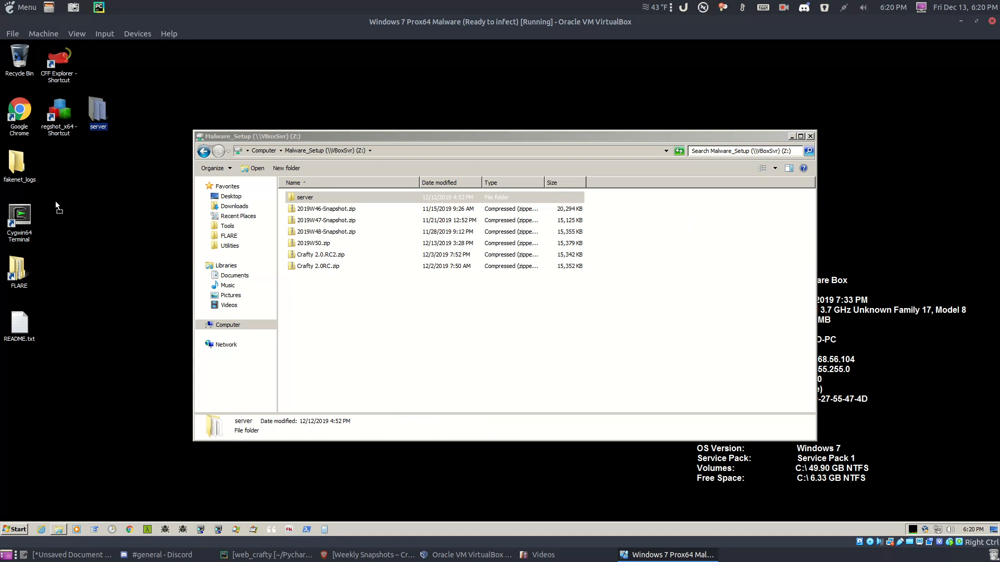
{"action": "left_click", "coordinate": [352, 298]}
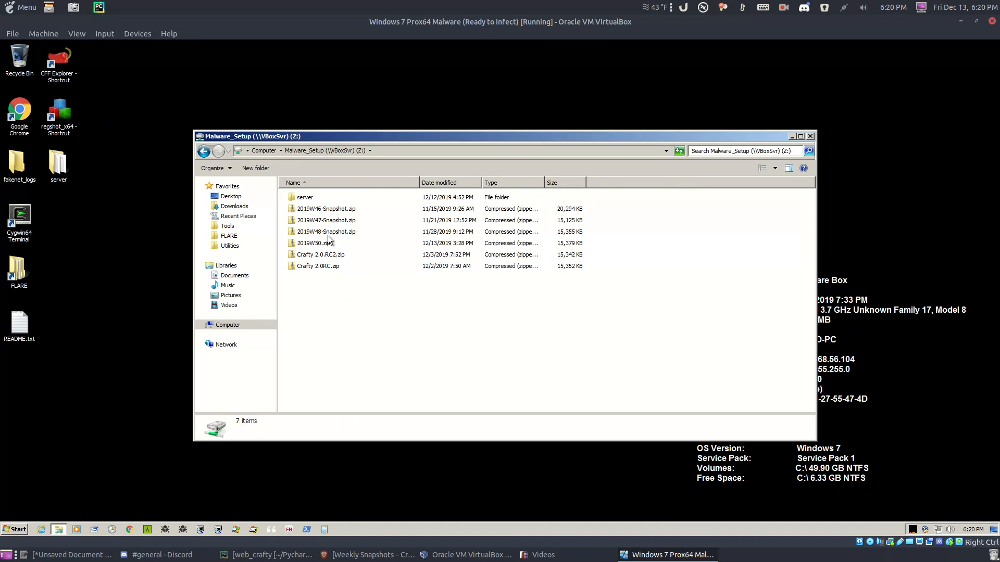
{"action": "left_click_drag", "start_coordinate": [315, 243], "coordinate": [112, 183]}
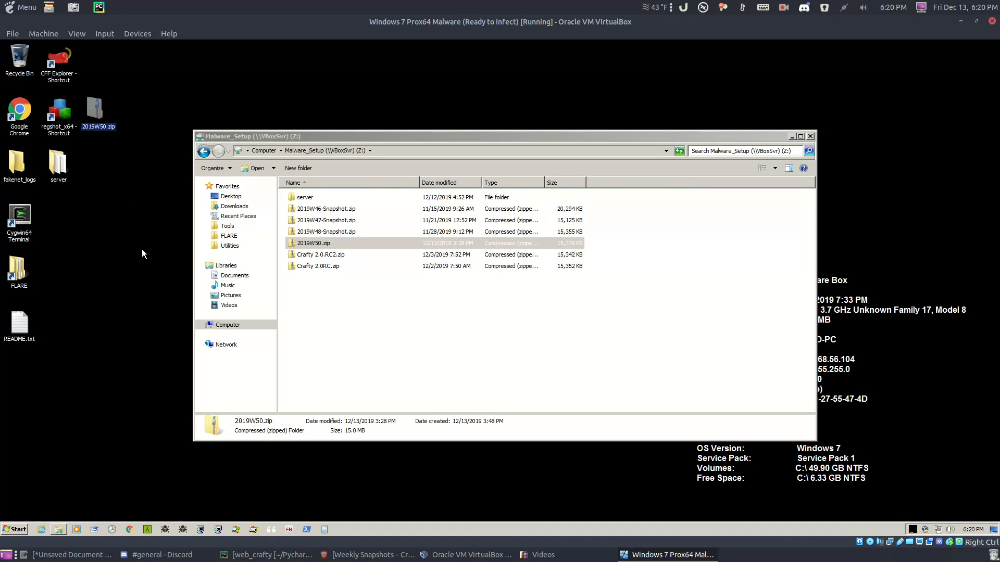
{"action": "left_click", "coordinate": [810, 137]}
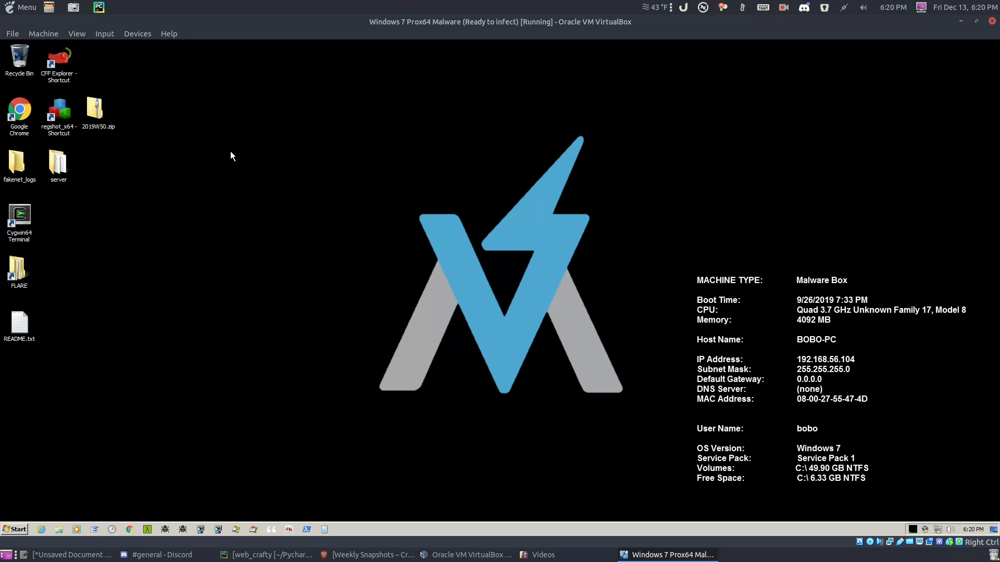
Step: Arrange the two icons side by side and check that server contains paperclip.jar
{"action": "left_click_drag", "start_coordinate": [188, 197], "coordinate": [150, 157]}
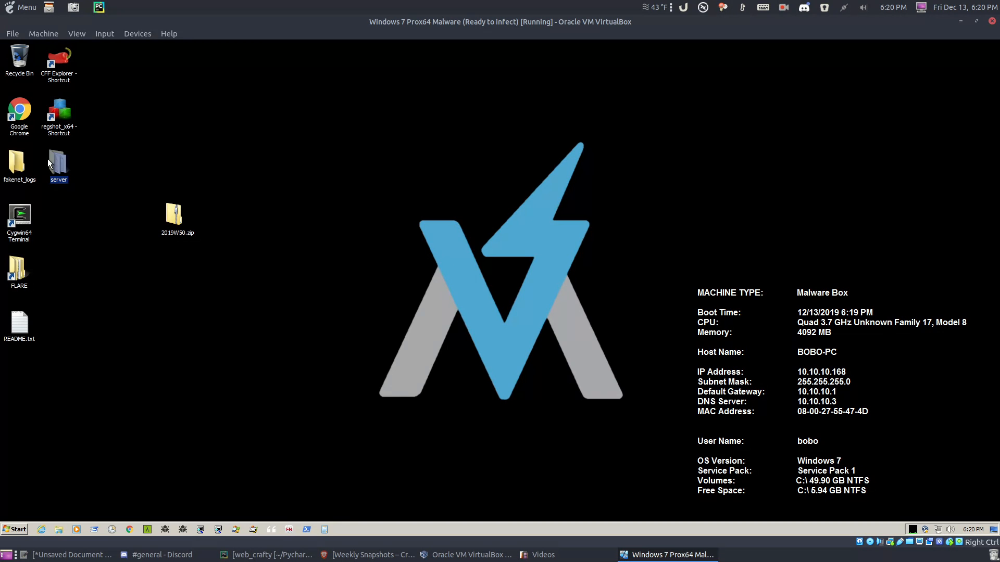
{"action": "left_click_drag", "start_coordinate": [222, 213], "coordinate": [223, 215]}
{"action": "double_click", "coordinate": [222, 219]}
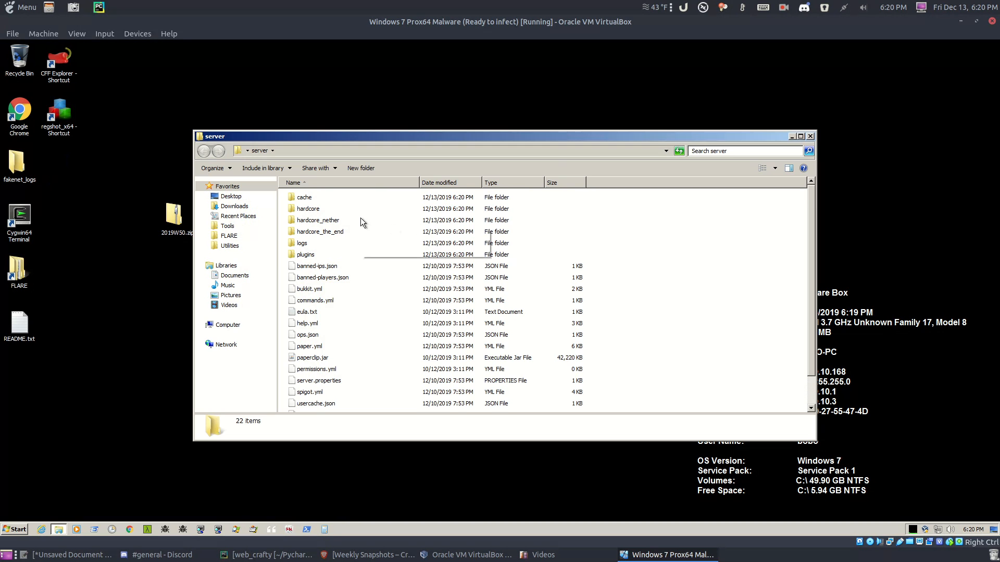
{"action": "scroll", "coordinate": [352, 315], "scroll_direction": "down", "scroll_amount": 1}
{"action": "left_click", "coordinate": [329, 326]}
{"action": "scroll", "coordinate": [329, 326], "scroll_direction": "up", "scroll_amount": 1}
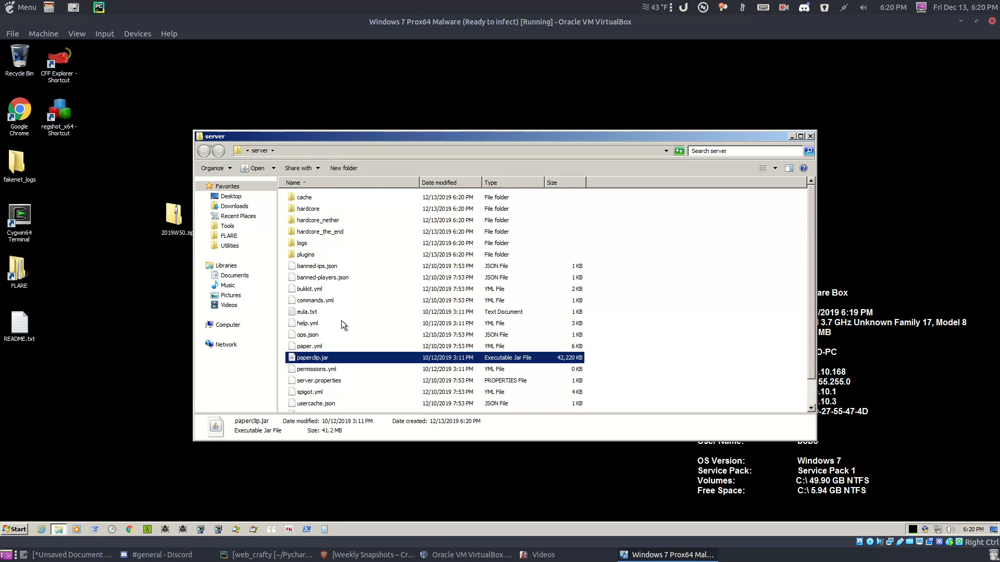
{"action": "left_click", "coordinate": [810, 136]}
{"action": "left_click", "coordinate": [172, 218]}
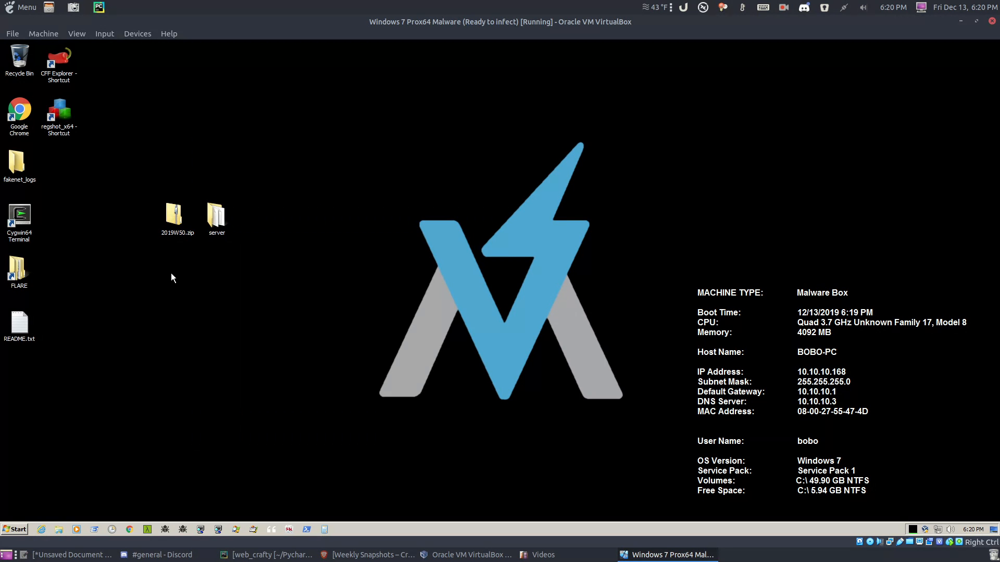
Step: Create a desktop folder named minecrafty and open it
{"action": "right_click", "coordinate": [171, 273]}
{"action": "mouse_move", "coordinate": [213, 341]}
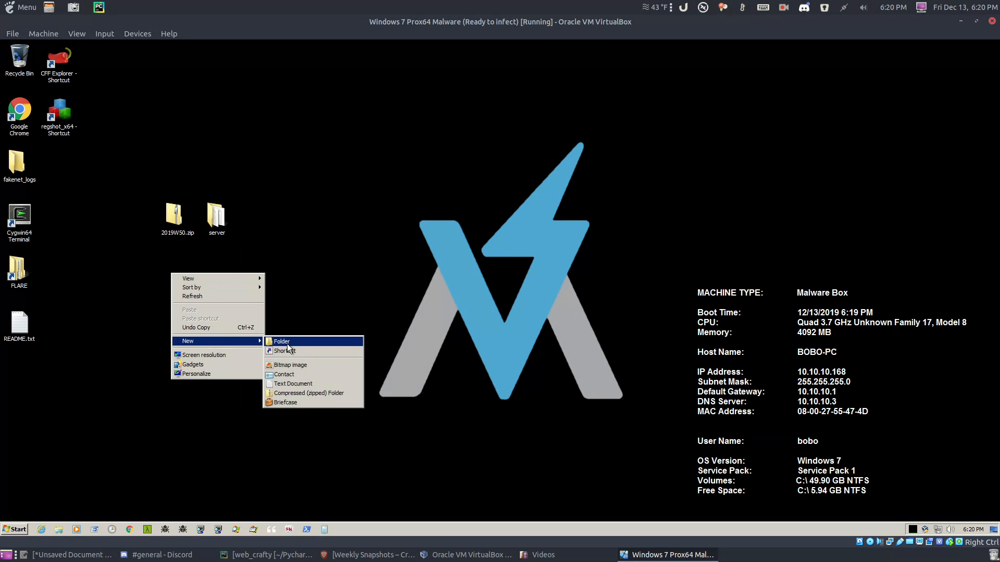
{"action": "left_click", "coordinate": [287, 343]}
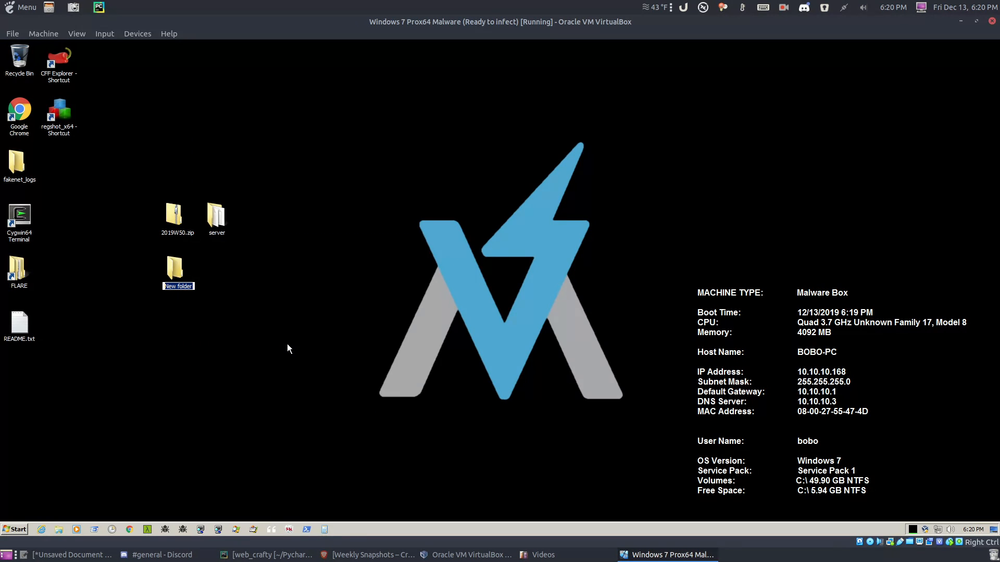
{"action": "type", "text": "minecrafty"}
{"action": "key", "text": "Return"}
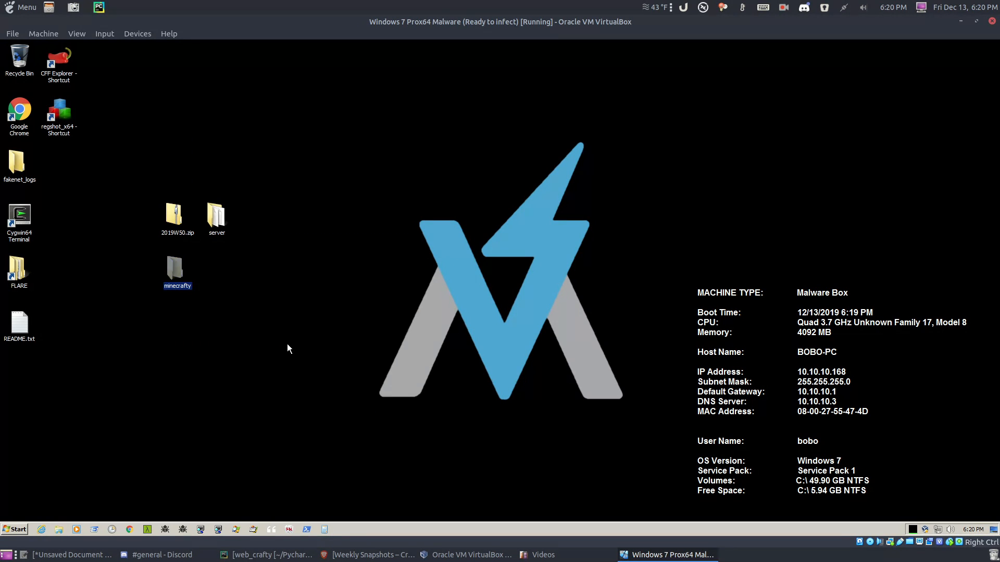
{"action": "key", "text": "Return"}
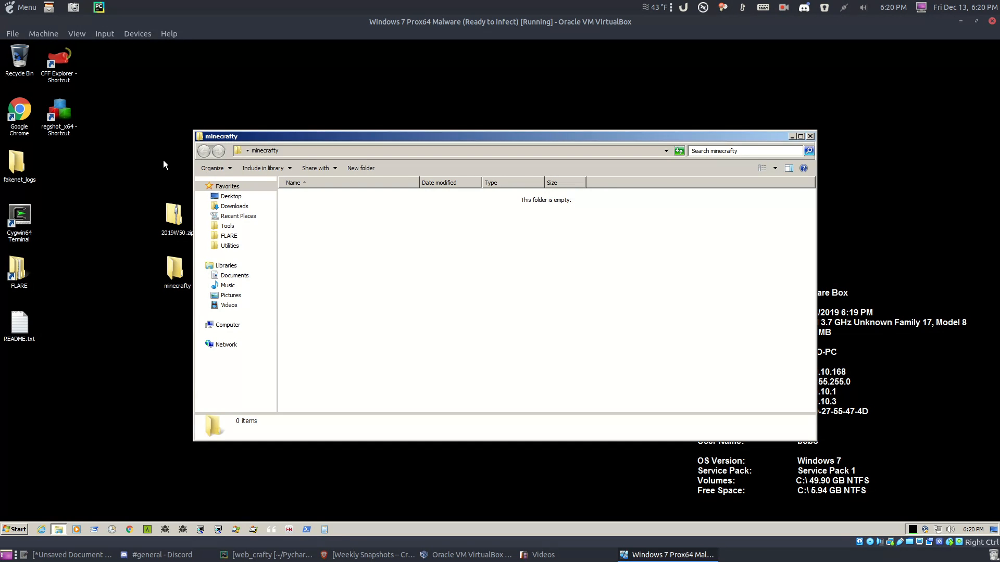
Step: Open 2019W50.zip's 2019W50 folder and select crafty, README.txt and run_crafty.bat
{"action": "left_click", "coordinate": [182, 224]}
{"action": "double_click", "coordinate": [175, 221]}
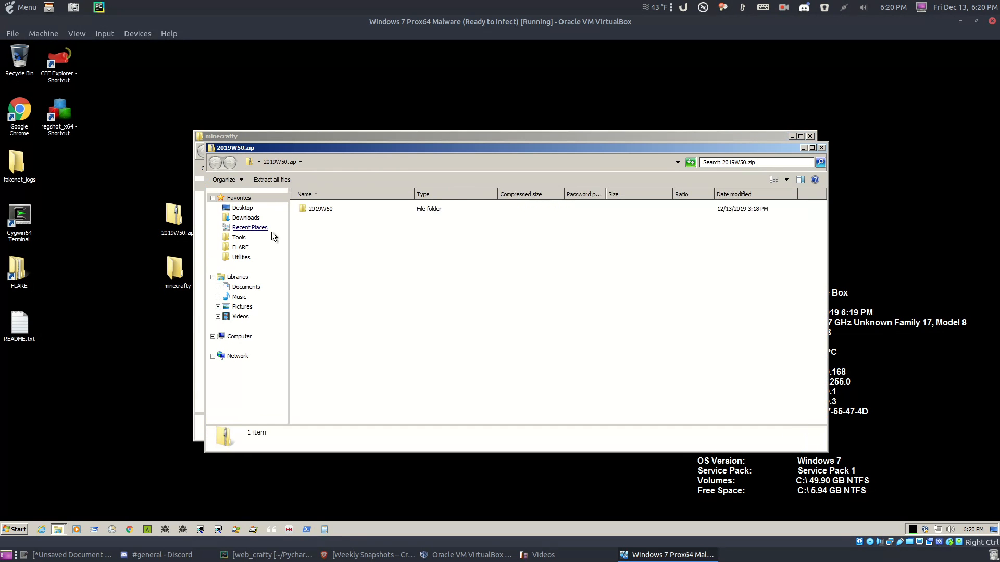
{"action": "left_click_drag", "start_coordinate": [428, 148], "coordinate": [632, 216]}
{"action": "double_click", "coordinate": [530, 277]}
{"action": "left_click_drag", "start_coordinate": [541, 320], "coordinate": [506, 274]}
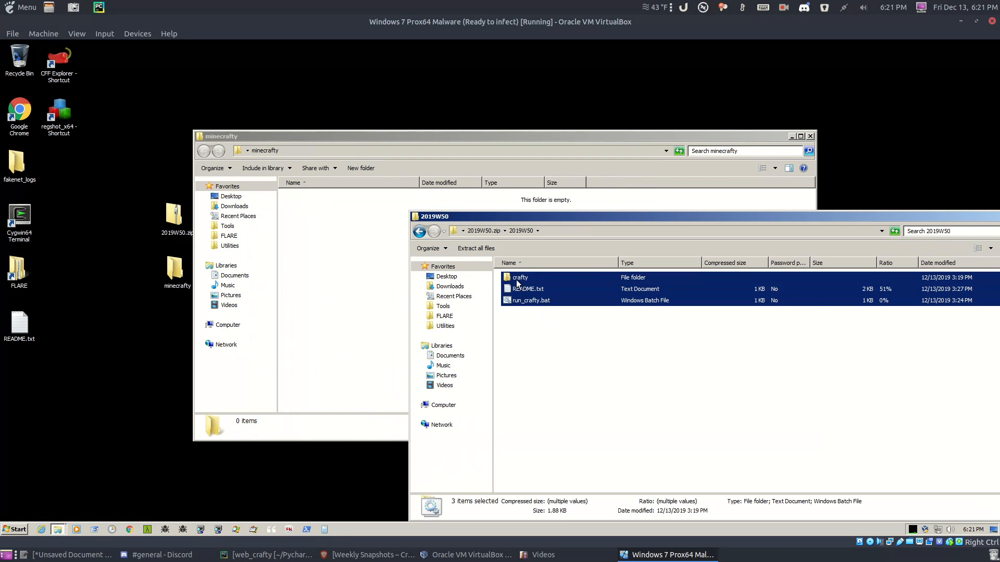
Step: Create a crafty folder inside minecrafty and move the desktop server folder into minecrafty
{"action": "right_click", "coordinate": [339, 240]}
{"action": "mouse_move", "coordinate": [374, 343]}
{"action": "left_click", "coordinate": [470, 344]}
{"action": "type", "text": "crafty"}
{"action": "key", "text": "Return"}
{"action": "left_click_drag", "start_coordinate": [409, 138], "coordinate": [529, 133]}
{"action": "left_click_drag", "start_coordinate": [208, 201], "coordinate": [473, 225]}
{"action": "left_click", "coordinate": [474, 225]}
{"action": "left_click_drag", "start_coordinate": [471, 137], "coordinate": [310, 141]}
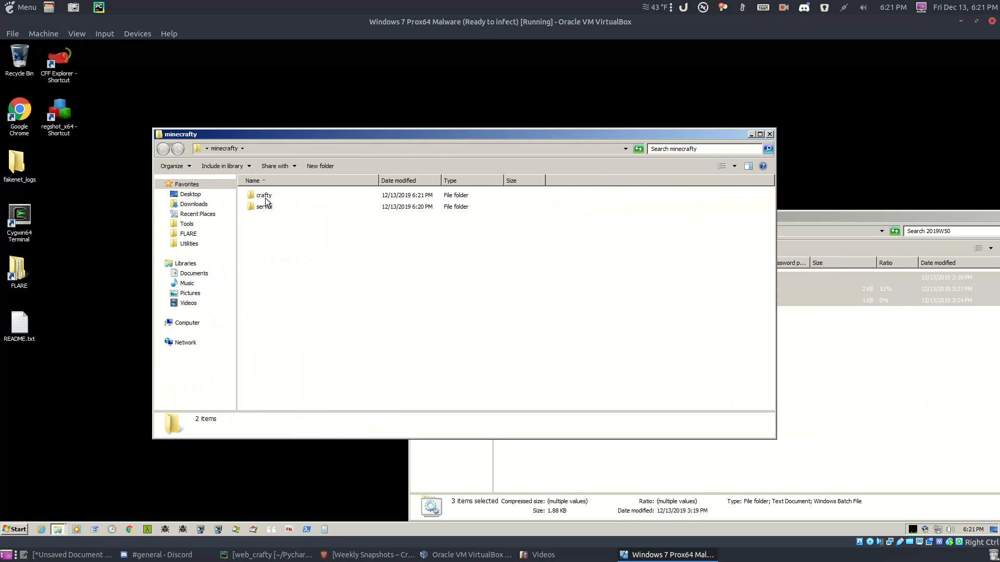
Step: Copy the archive's crafty folder, README.txt and run_crafty.bat into minecrafty's crafty folder
{"action": "double_click", "coordinate": [266, 199]}
{"action": "left_click", "coordinate": [828, 364]}
{"action": "left_click_drag", "start_coordinate": [555, 322], "coordinate": [309, 243]}
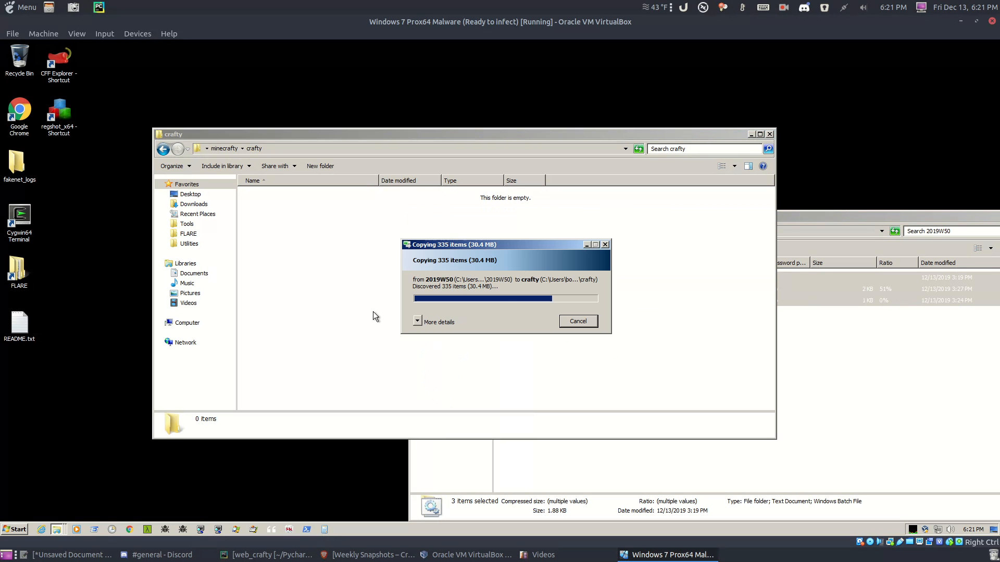
{"action": "left_click", "coordinate": [364, 270]}
{"action": "left_click", "coordinate": [826, 364]}
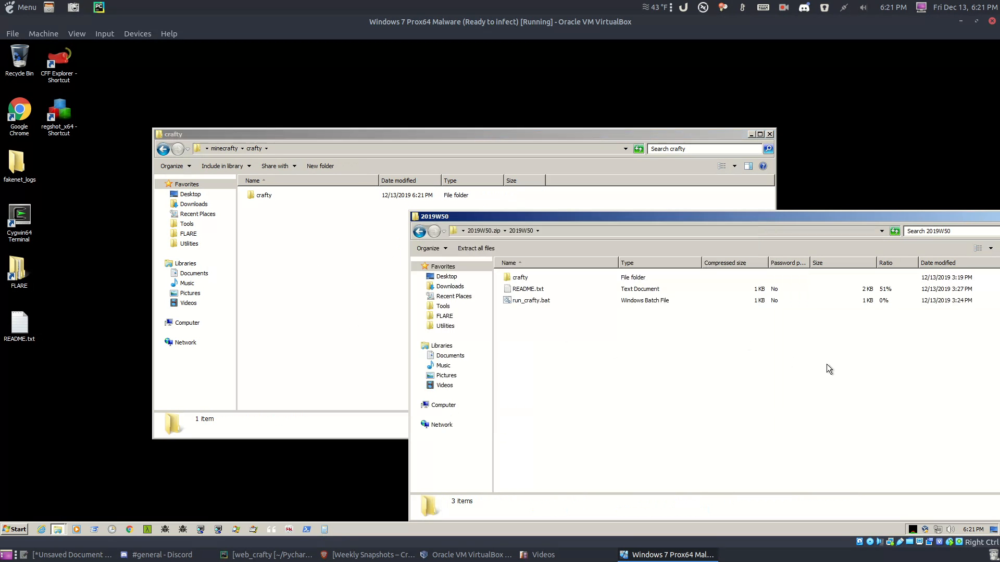
{"action": "left_click", "coordinate": [280, 238]}
Step: Check the copied crafty subfolder, close the 2019W50 archive, and shrink the folder window
{"action": "double_click", "coordinate": [261, 196]}
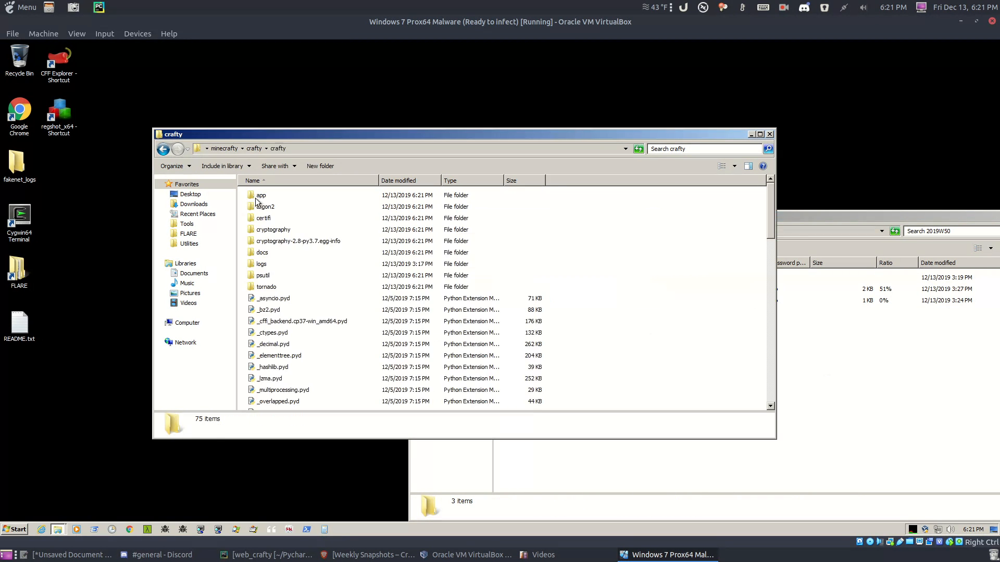
{"action": "left_click", "coordinate": [243, 148]}
{"action": "left_click", "coordinate": [253, 149]}
{"action": "left_click", "coordinate": [689, 385]}
{"action": "left_click", "coordinate": [827, 389]}
{"action": "left_click_drag", "start_coordinate": [811, 221], "coordinate": [714, 203]}
{"action": "left_click", "coordinate": [828, 203]}
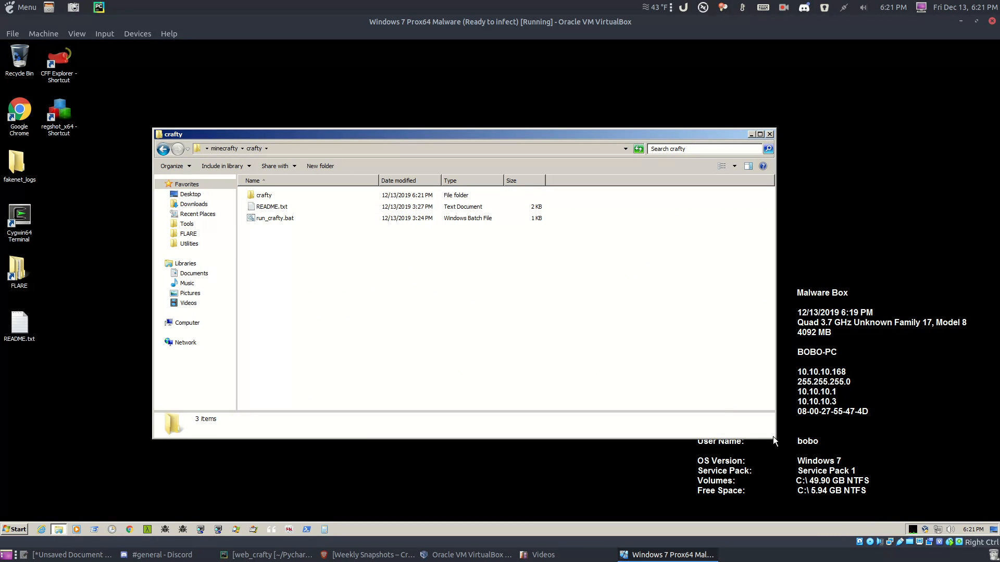
{"action": "left_click_drag", "start_coordinate": [775, 439], "coordinate": [586, 377]}
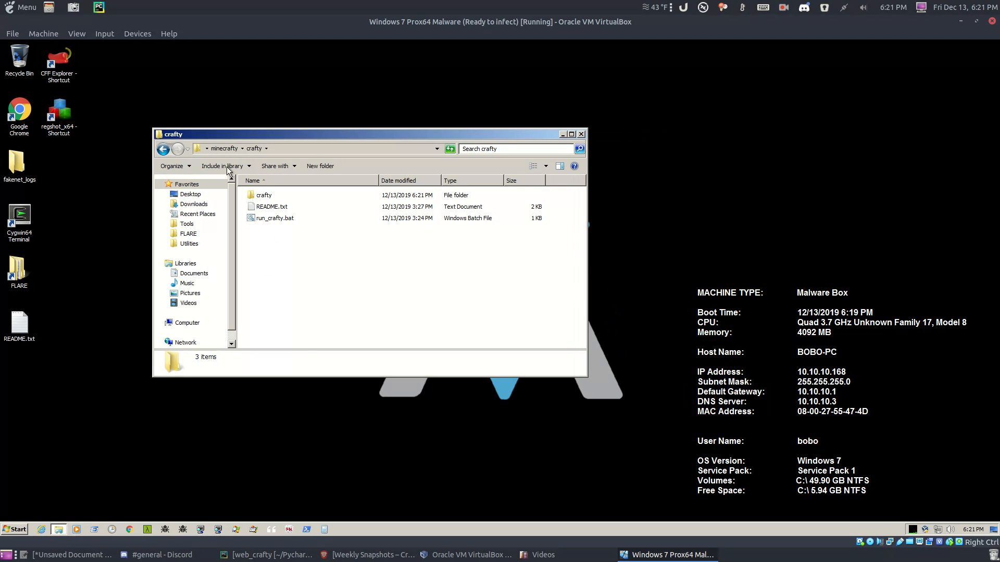
{"action": "left_click", "coordinate": [219, 149]}
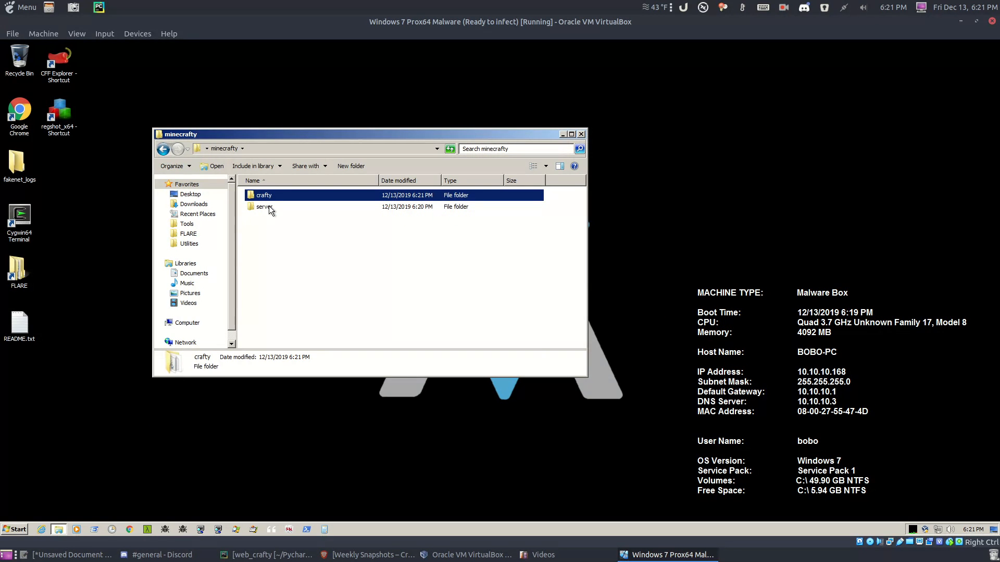
{"action": "double_click", "coordinate": [268, 206]}
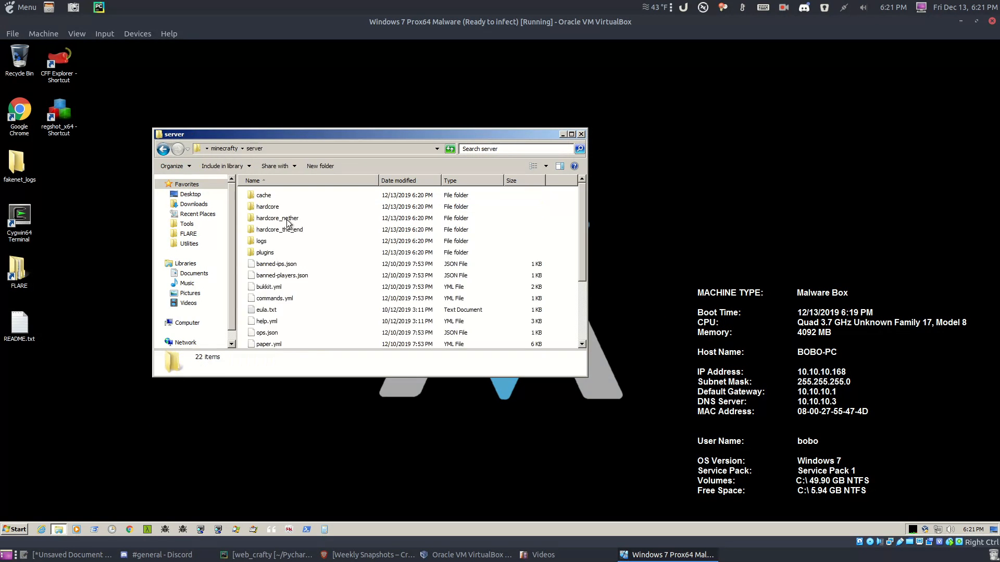
{"action": "left_click", "coordinate": [224, 148]}
{"action": "left_click", "coordinate": [308, 149]}
{"action": "key", "text": "End"}
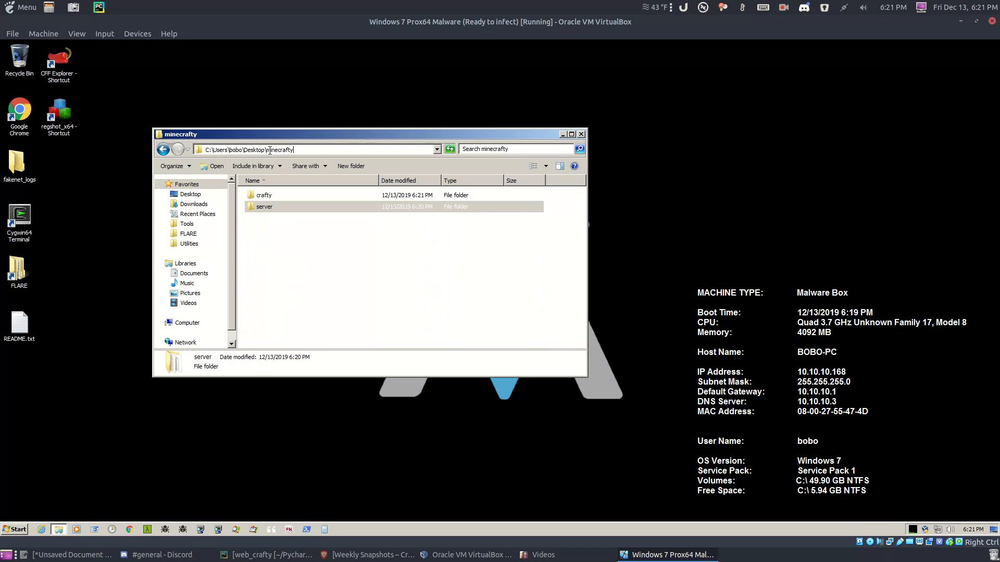
{"action": "double_click", "coordinate": [254, 149]}
{"action": "double_click", "coordinate": [284, 149]}
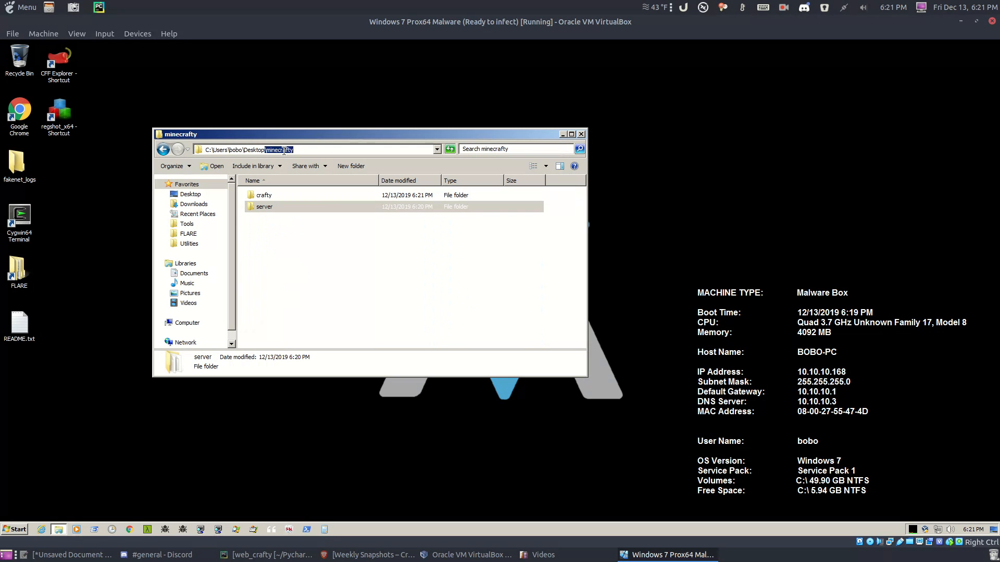
{"action": "left_click", "coordinate": [329, 148]}
{"action": "left_click_drag", "start_coordinate": [351, 136], "coordinate": [428, 159]}
{"action": "left_click", "coordinate": [403, 252]}
{"action": "double_click", "coordinate": [340, 217]}
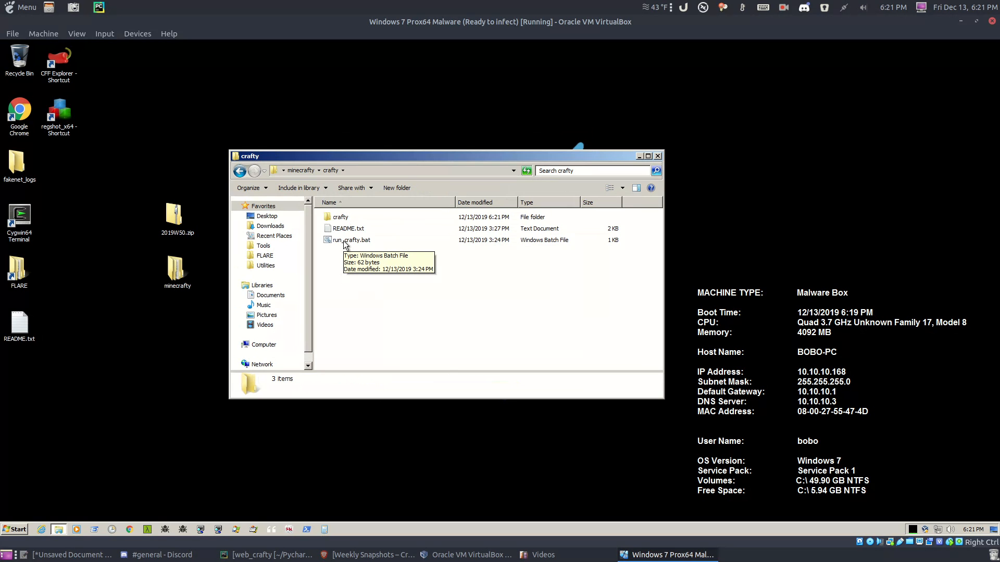
{"action": "left_click", "coordinate": [174, 230]}
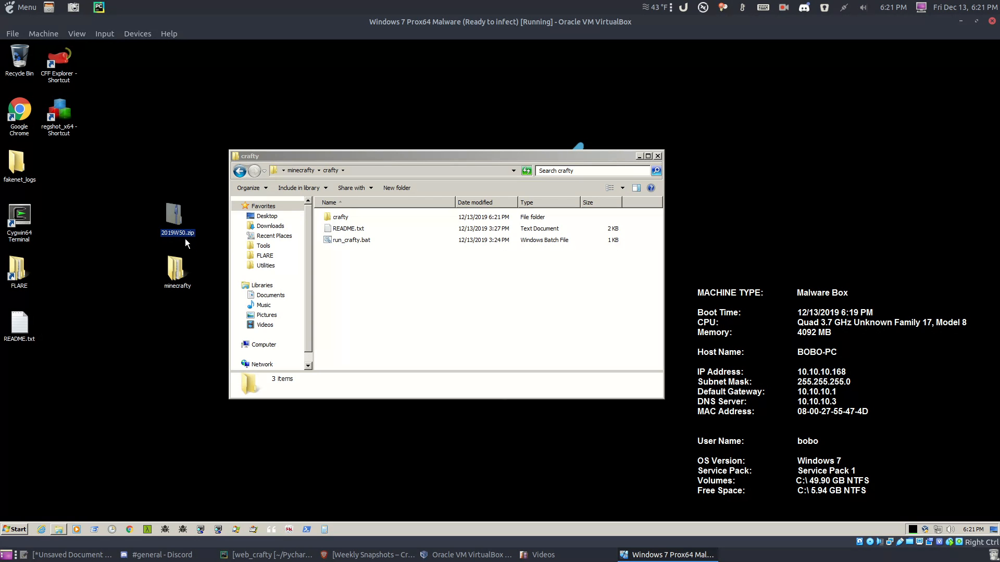
{"action": "left_click", "coordinate": [342, 216]}
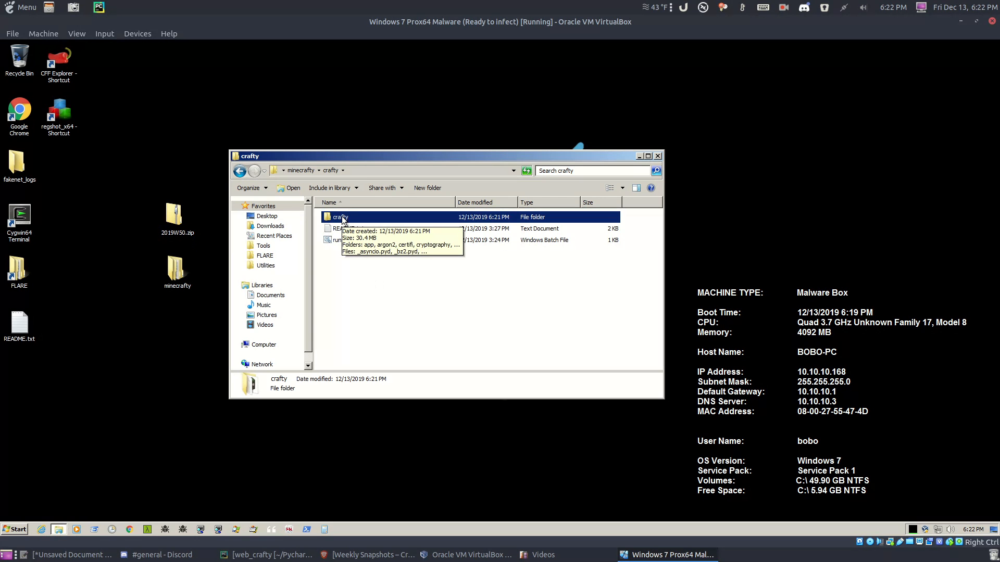
Step: Run run_crafty.bat and copy the generated login password from the console log
{"action": "double_click", "coordinate": [337, 242]}
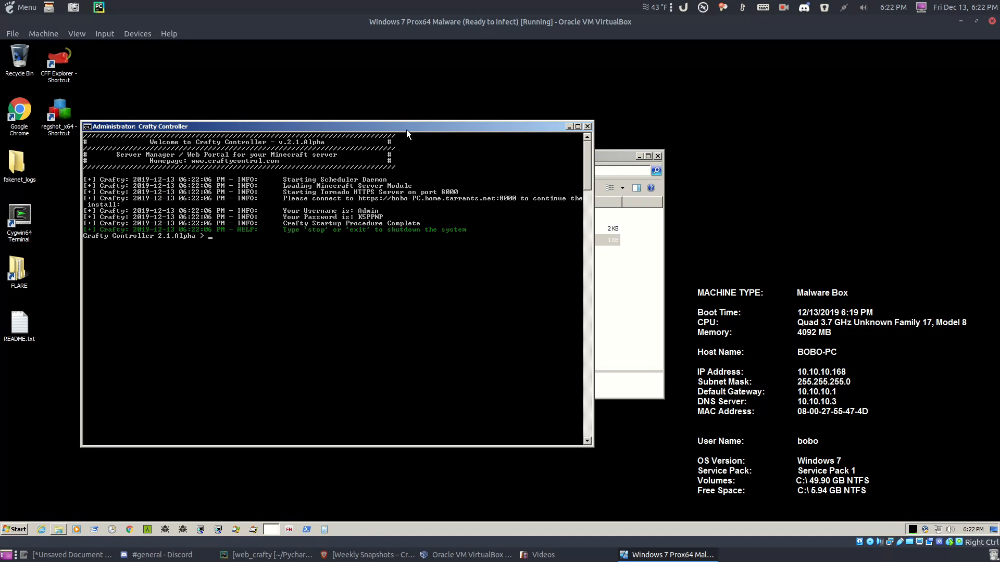
{"action": "left_click_drag", "start_coordinate": [394, 131], "coordinate": [470, 139]}
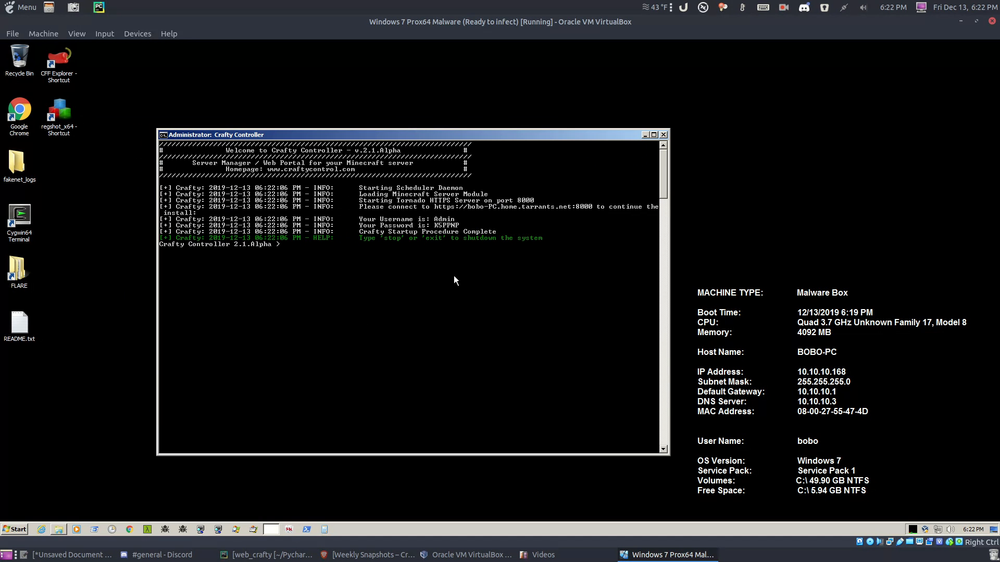
{"action": "left_click", "coordinate": [451, 224]}
{"action": "left_click_drag", "start_coordinate": [436, 226], "coordinate": [458, 227]}
{"action": "right_click", "coordinate": [458, 229]}
{"action": "left_click", "coordinate": [130, 530]}
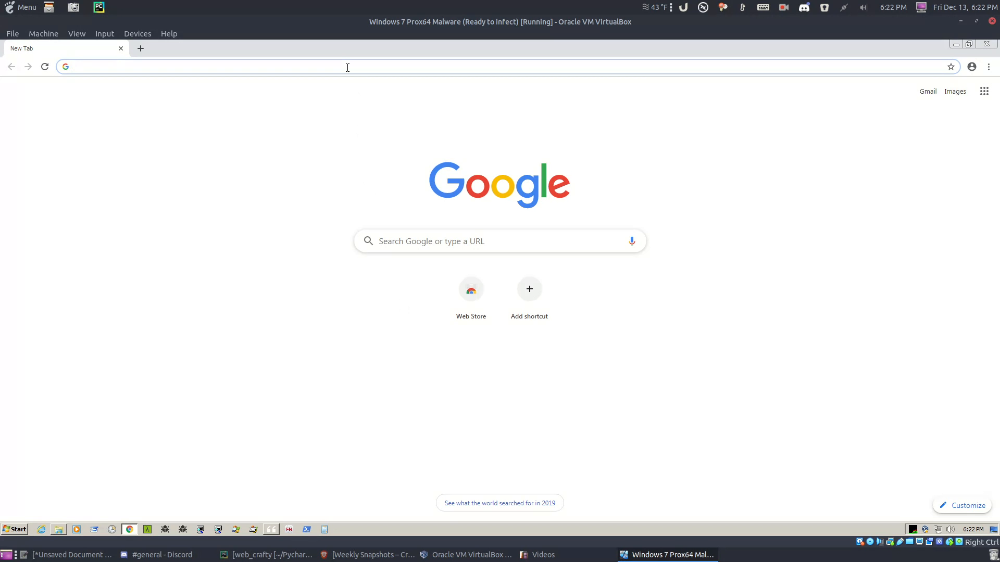
{"action": "type", "text": "httsp:"}
{"action": "key", "text": "BackSpace"}
{"action": "key", "text": "BackSpace"}
{"action": "key", "text": "BackSpace"}
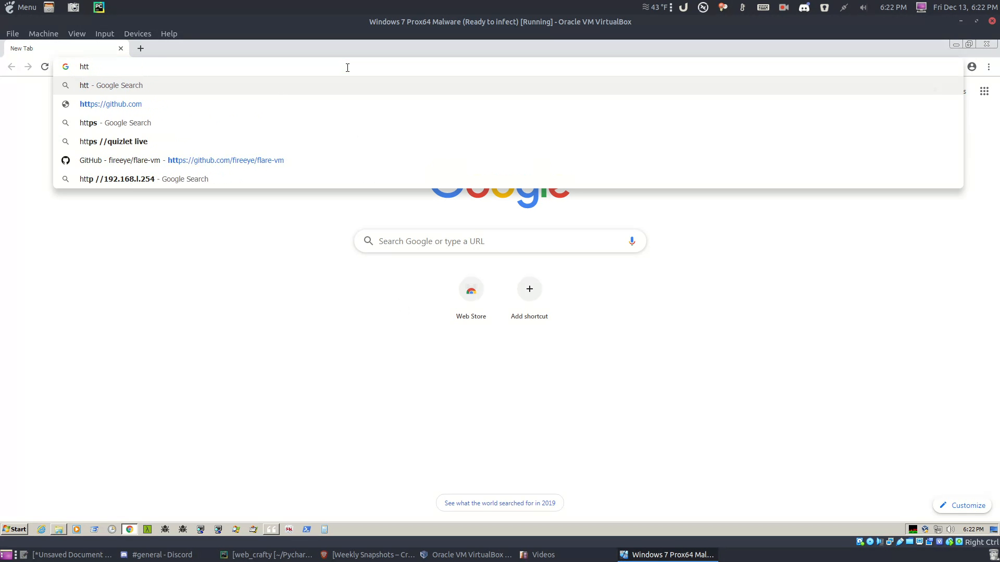
{"action": "type", "text": "ps://localhost:"}
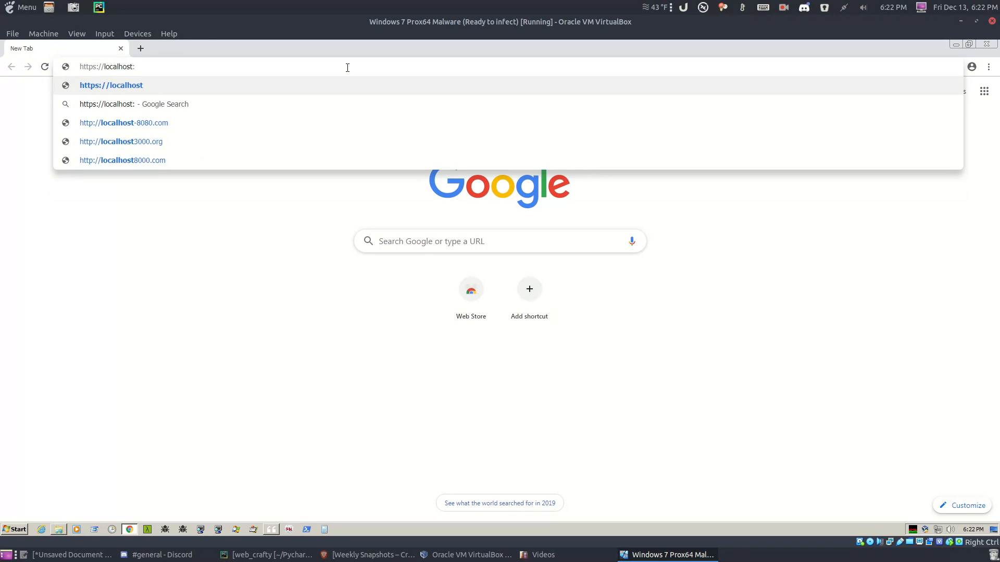
{"action": "type", "text": "8000"}
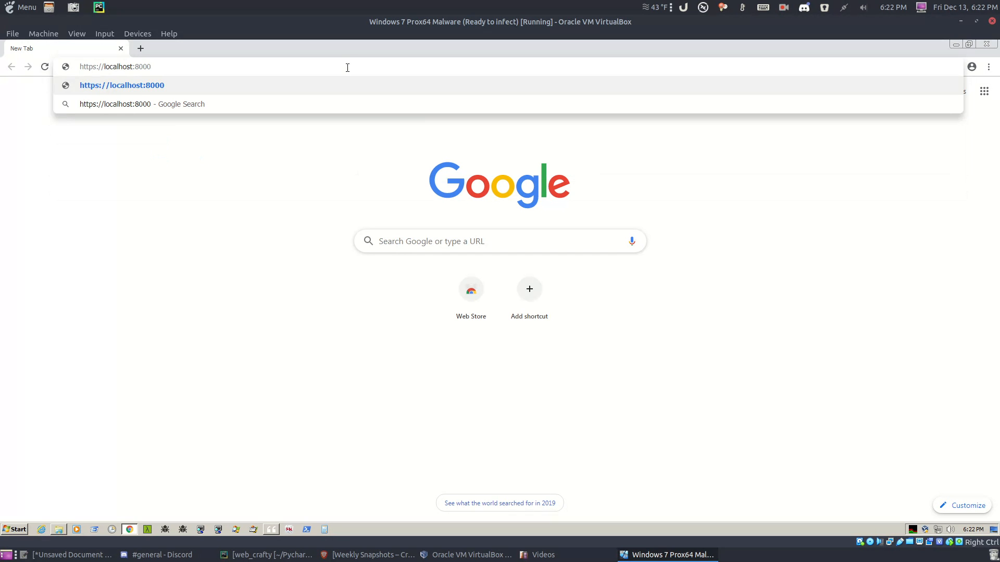
{"action": "key", "text": "Return"}
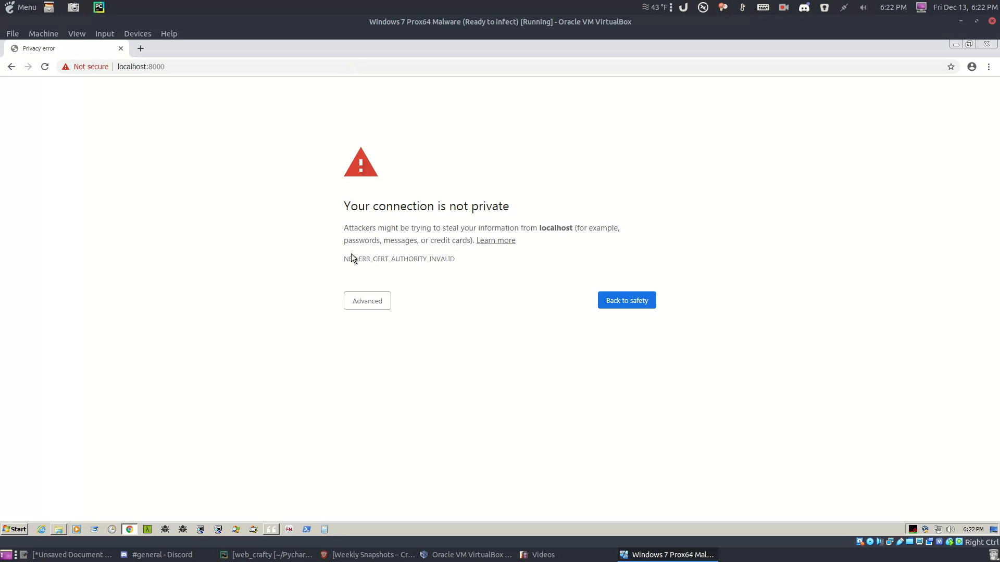
Step: Review the localhost certificate's subject and expiry, then proceed to localhost (unsafe)
{"action": "left_click", "coordinate": [371, 260]}
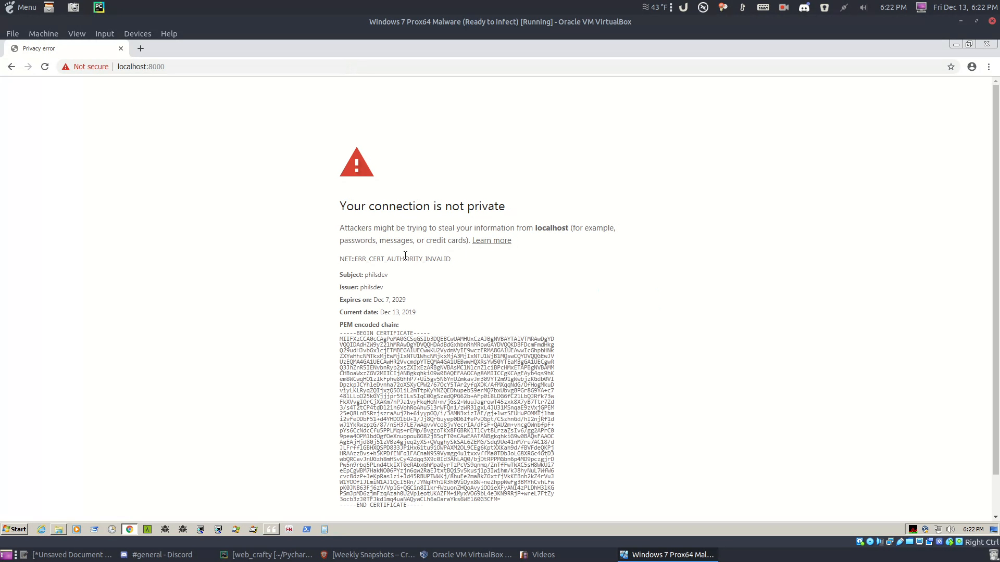
{"action": "left_click", "coordinate": [407, 259]}
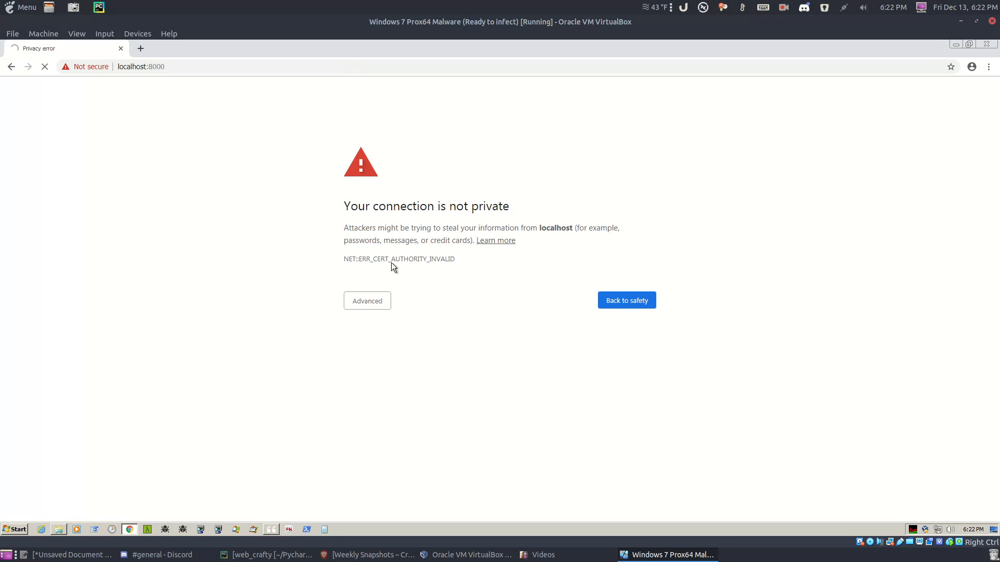
{"action": "left_click", "coordinate": [392, 262]}
{"action": "left_click_drag", "start_coordinate": [366, 275], "coordinate": [385, 276]}
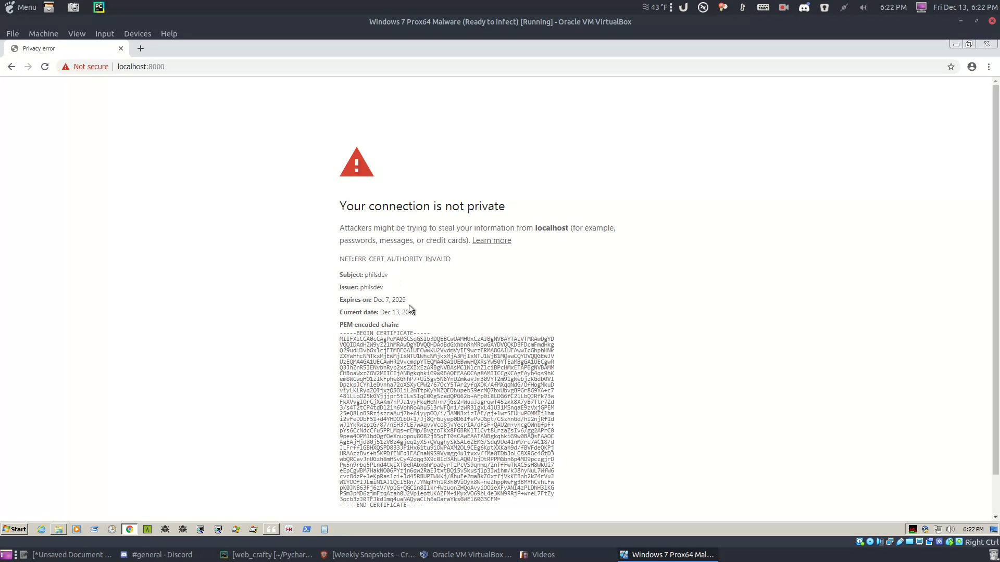
{"action": "left_click_drag", "start_coordinate": [384, 300], "coordinate": [395, 301]}
{"action": "left_click", "coordinate": [412, 261]}
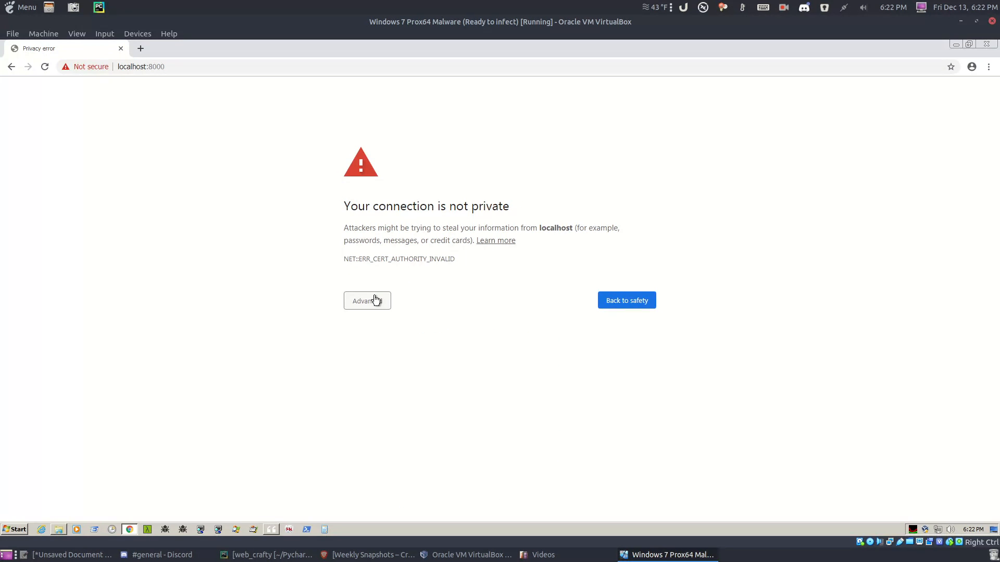
{"action": "left_click", "coordinate": [375, 301]}
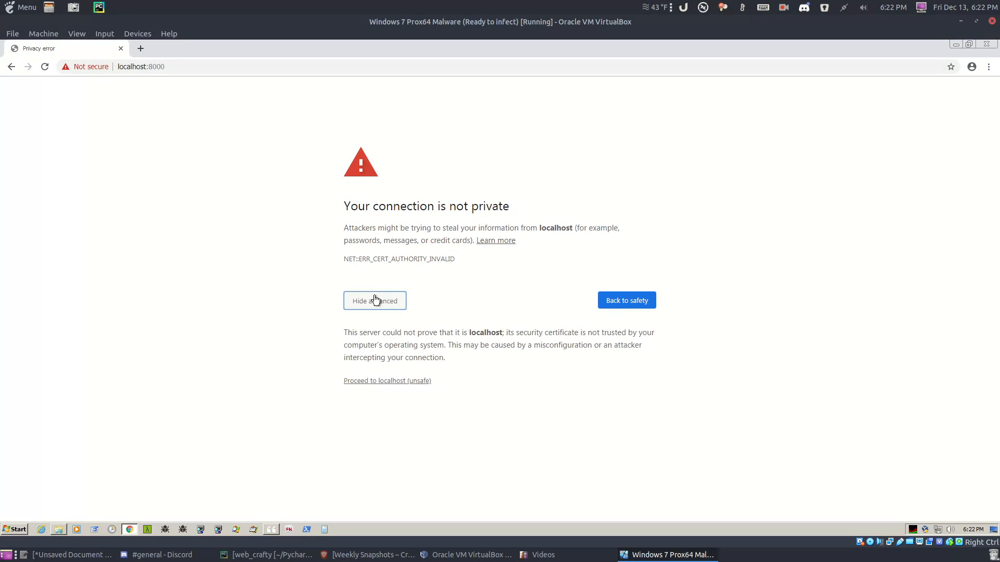
{"action": "left_click", "coordinate": [390, 382]}
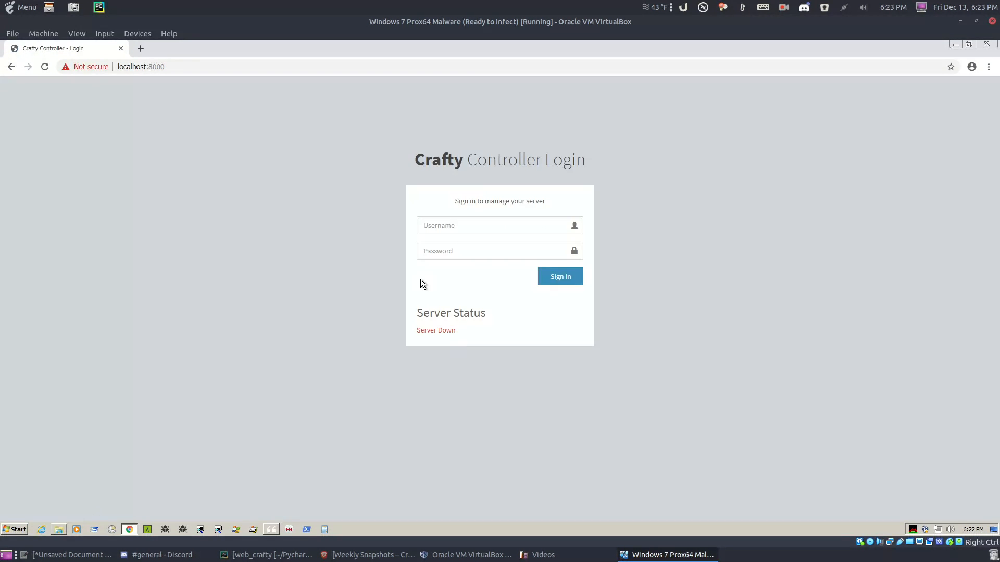
Step: Log in to Crafty Controller as Admin with the account password
{"action": "left_click", "coordinate": [464, 227]}
{"action": "type", "text": "A"}
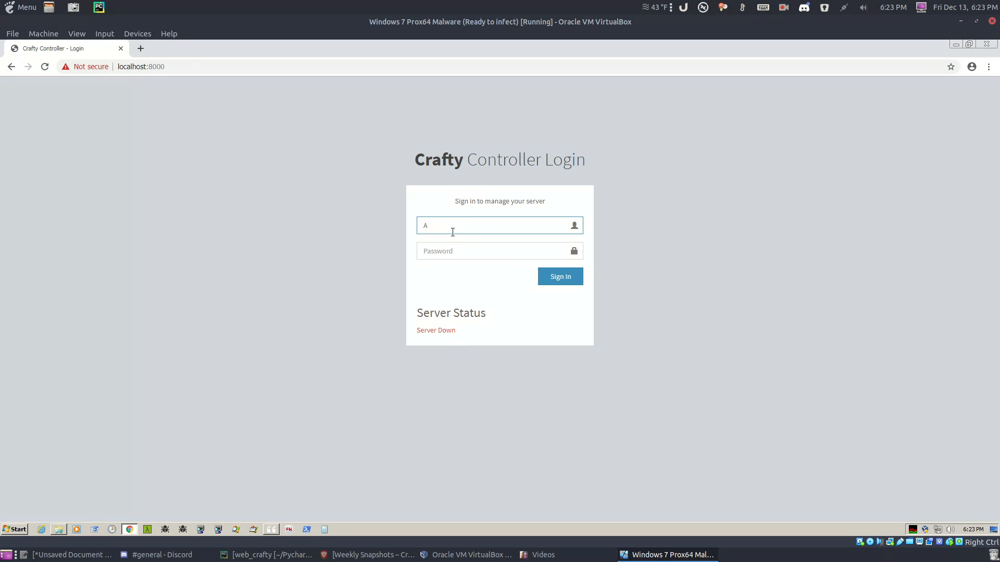
{"action": "type", "text": "dmin"}
{"action": "key", "text": "Tab"}
{"action": "type", "text": "crafty"}
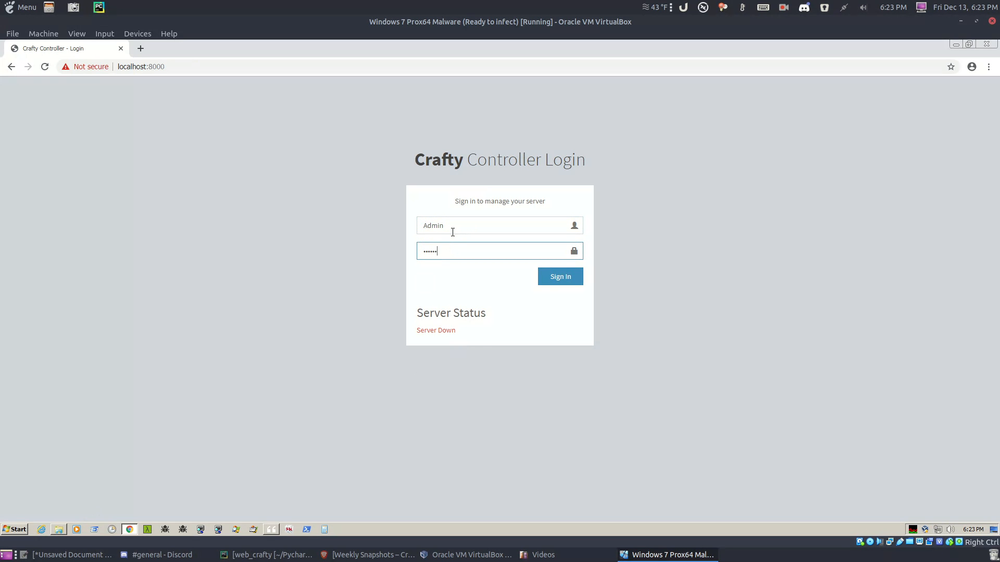
{"action": "key", "text": "Return"}
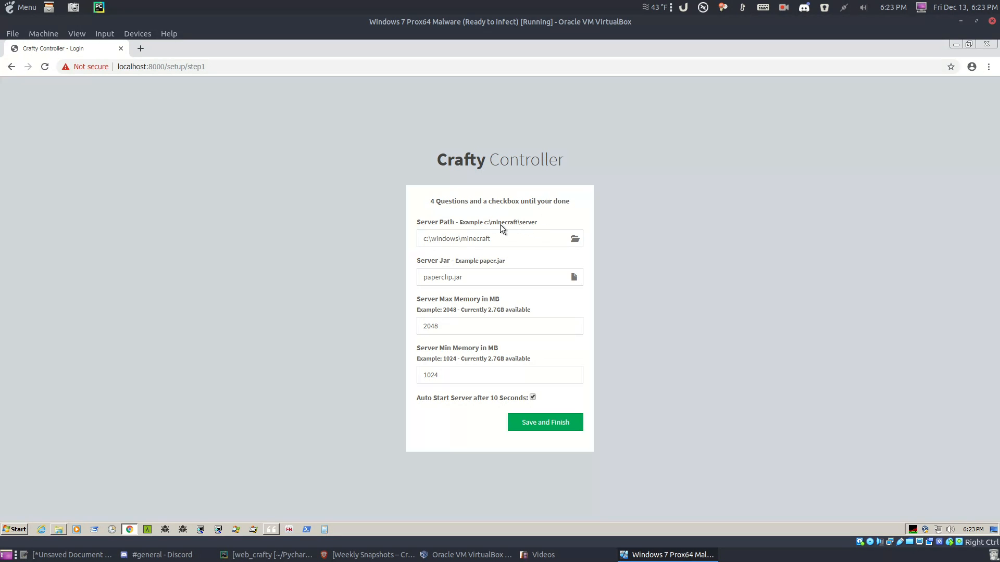
Step: Replace the Server Path with the Desktop minecrafty server folder path copied from Explorer
{"action": "left_click", "coordinate": [504, 238]}
{"action": "key", "text": "shift+Left"}
{"action": "key", "text": "shift+Left"}
{"action": "key", "text": "shift+Left"}
{"action": "key", "text": "shift+Left"}
{"action": "key", "text": "shift+Left"}
{"action": "key", "text": "shift+Left"}
{"action": "key", "text": "shift+Left"}
{"action": "key", "text": "shift+Left"}
{"action": "key", "text": "shift+Left"}
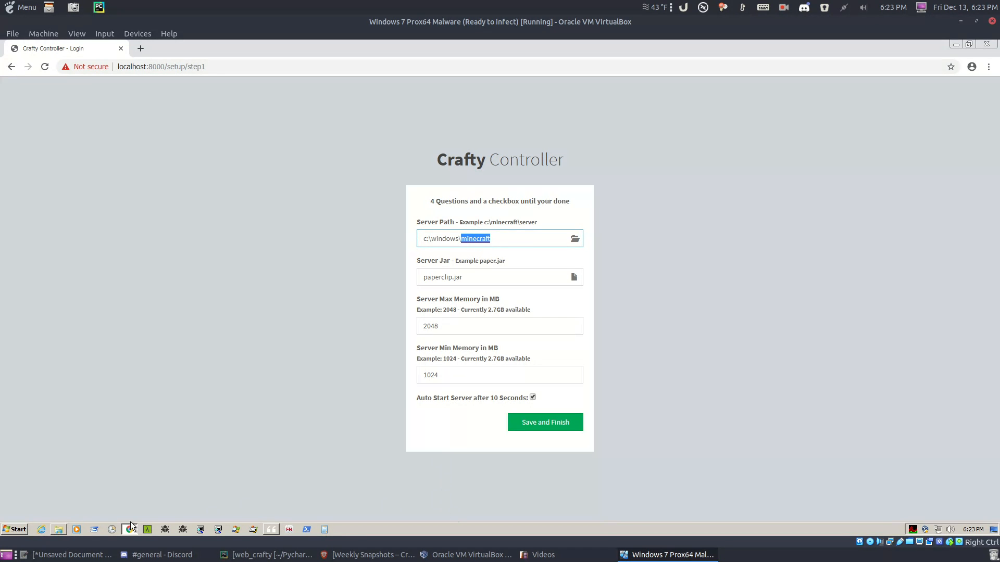
{"action": "left_click", "coordinate": [63, 529]}
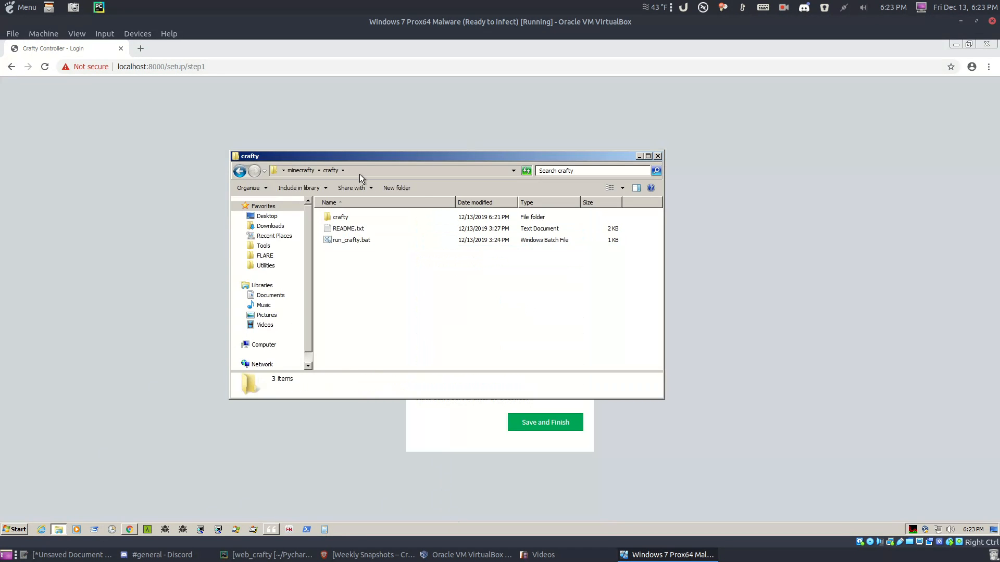
{"action": "left_click", "coordinate": [304, 172]}
{"action": "double_click", "coordinate": [339, 229]}
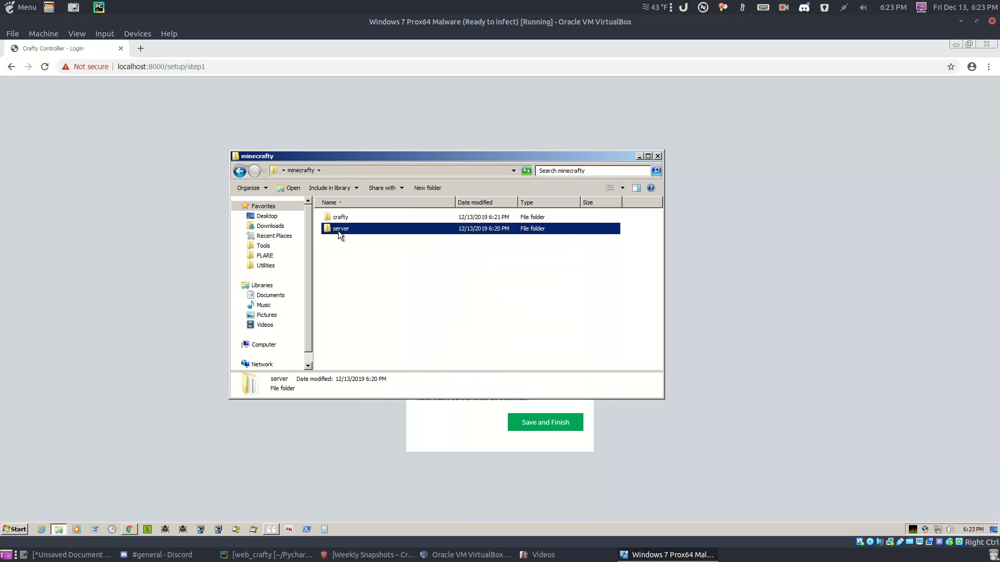
{"action": "left_click", "coordinate": [374, 171]}
{"action": "left_click_drag", "start_coordinate": [388, 172], "coordinate": [276, 176]}
{"action": "right_click", "coordinate": [294, 173]}
{"action": "left_click", "coordinate": [342, 198]}
{"action": "left_click_drag", "start_coordinate": [418, 156], "coordinate": [601, 295]}
{"action": "left_click_drag", "start_coordinate": [506, 242], "coordinate": [412, 238]}
{"action": "key", "text": "ctrl+v"}
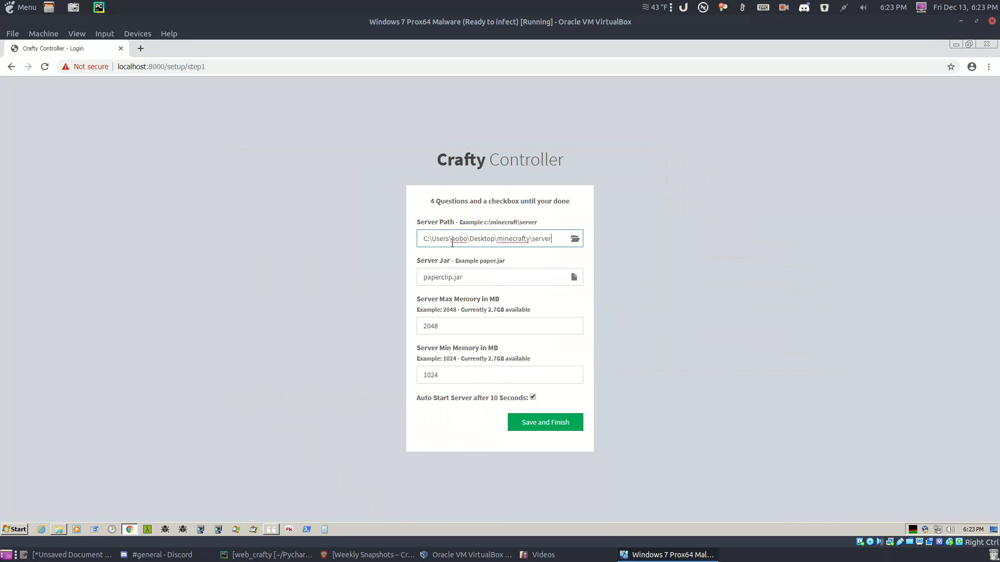
Step: Set Max Memory to 1096 MB, keep minimum 1024 MB, disable Auto Start, and save
{"action": "left_click", "coordinate": [498, 274]}
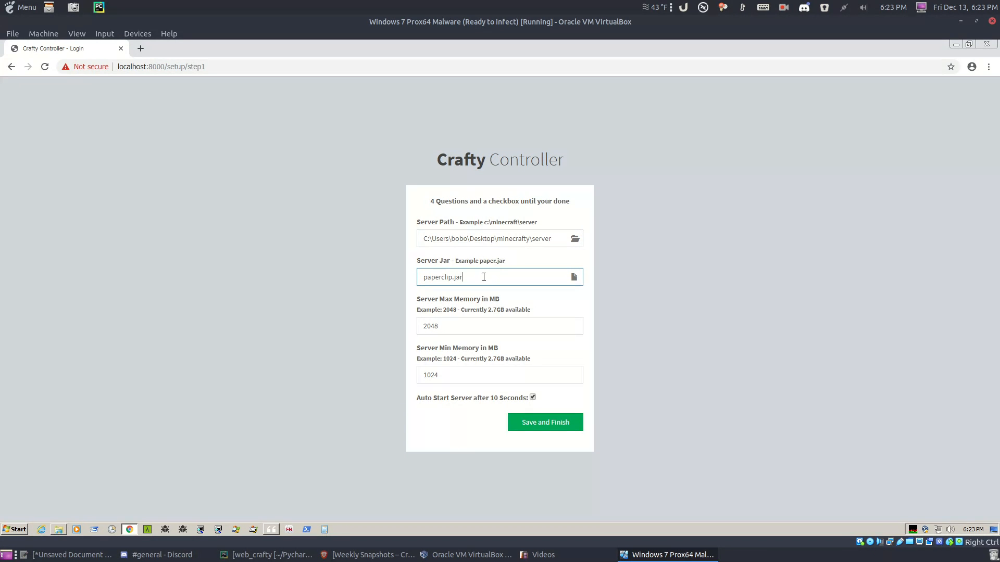
{"action": "left_click", "coordinate": [495, 327]}
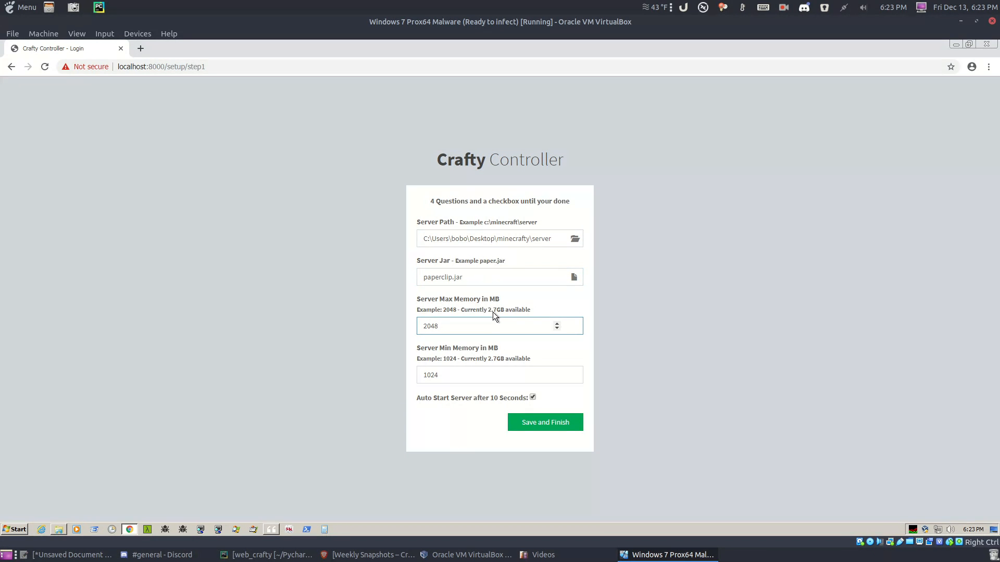
{"action": "left_click_drag", "start_coordinate": [459, 328], "coordinate": [411, 328]}
{"action": "type", "text": "1096"}
{"action": "left_click", "coordinate": [458, 376]}
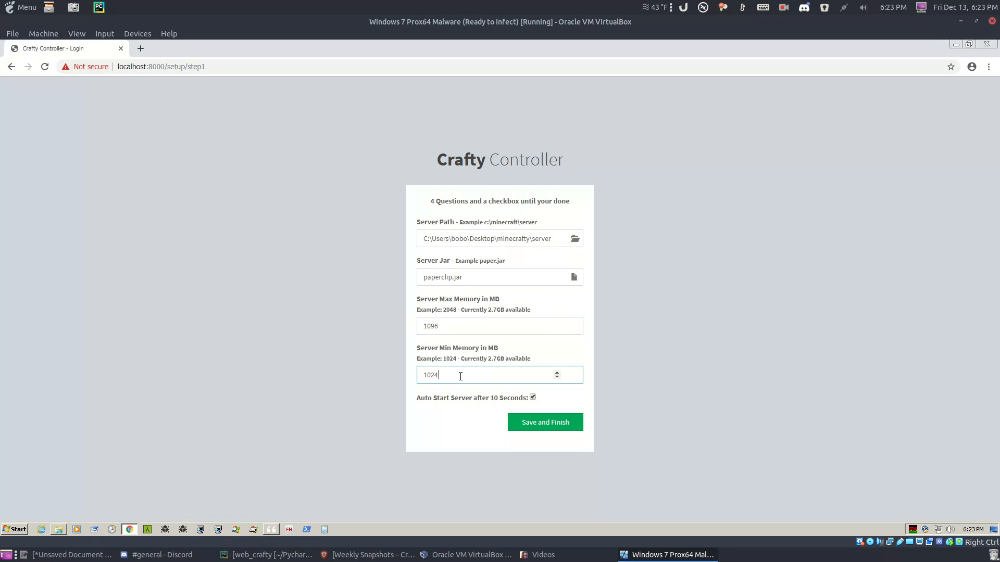
{"action": "left_click", "coordinate": [453, 376]}
{"action": "left_click", "coordinate": [499, 399]}
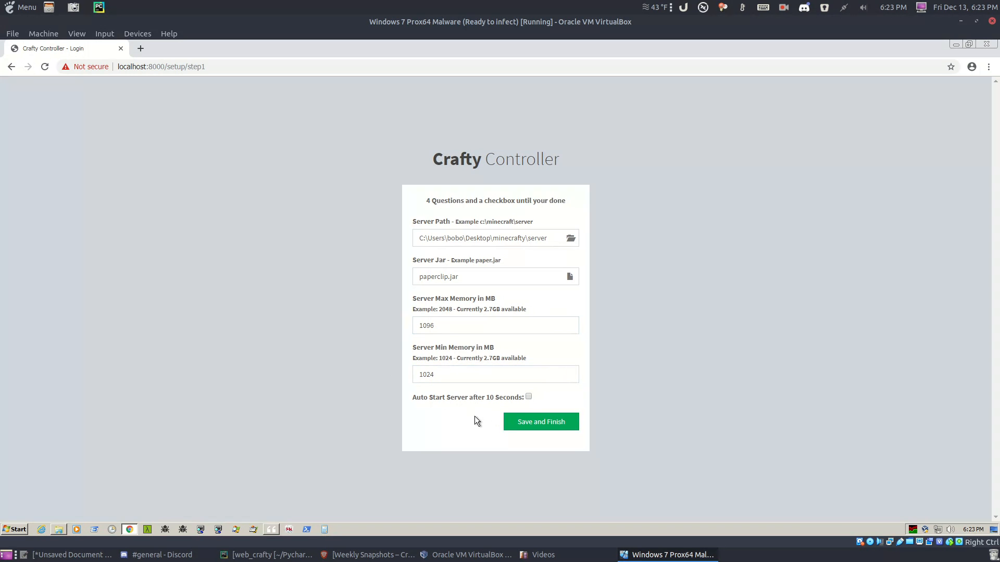
{"action": "left_click", "coordinate": [521, 427]}
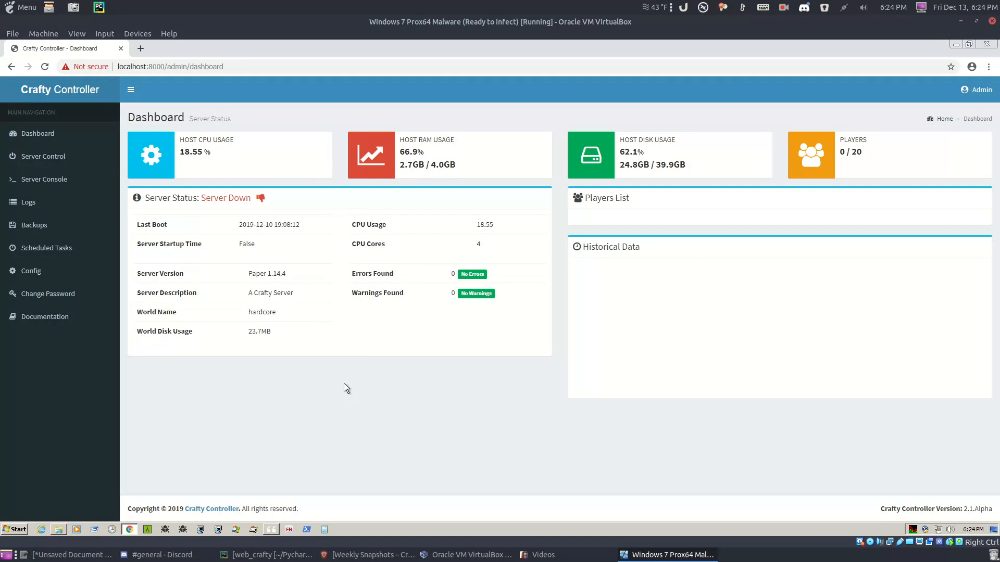
Step: Browse the Server Control, Server Console, Backups and Scheduled Tasks pages
{"action": "left_click", "coordinate": [78, 161]}
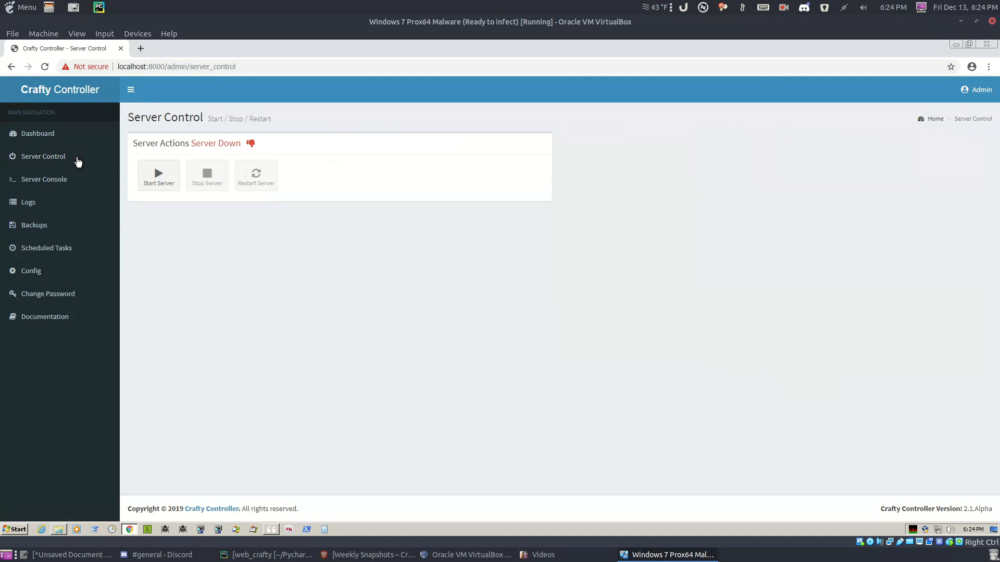
{"action": "left_click", "coordinate": [69, 187]}
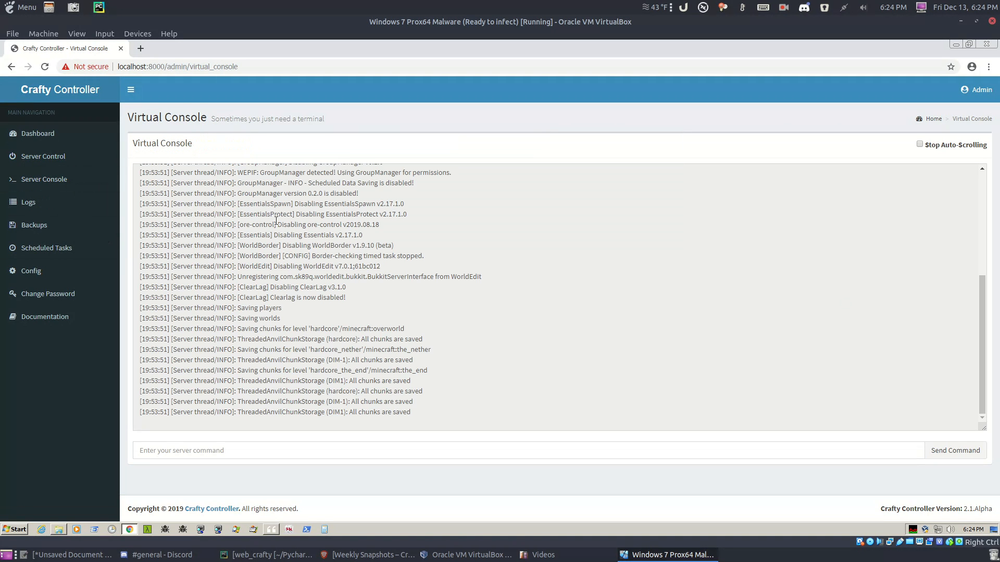
{"action": "left_click_drag", "start_coordinate": [214, 235], "coordinate": [310, 372]}
{"action": "left_click", "coordinate": [300, 317]}
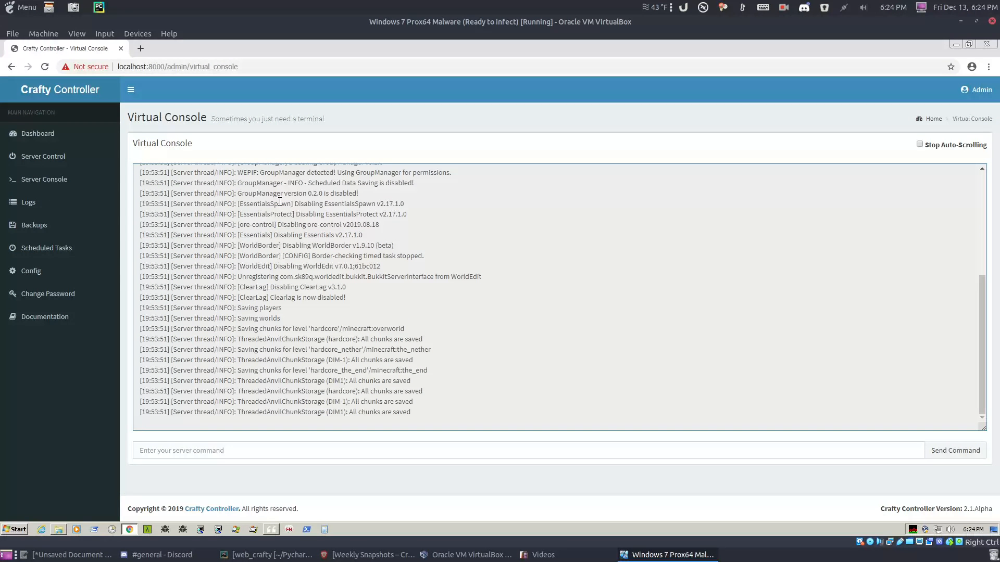
{"action": "left_click", "coordinate": [32, 235]}
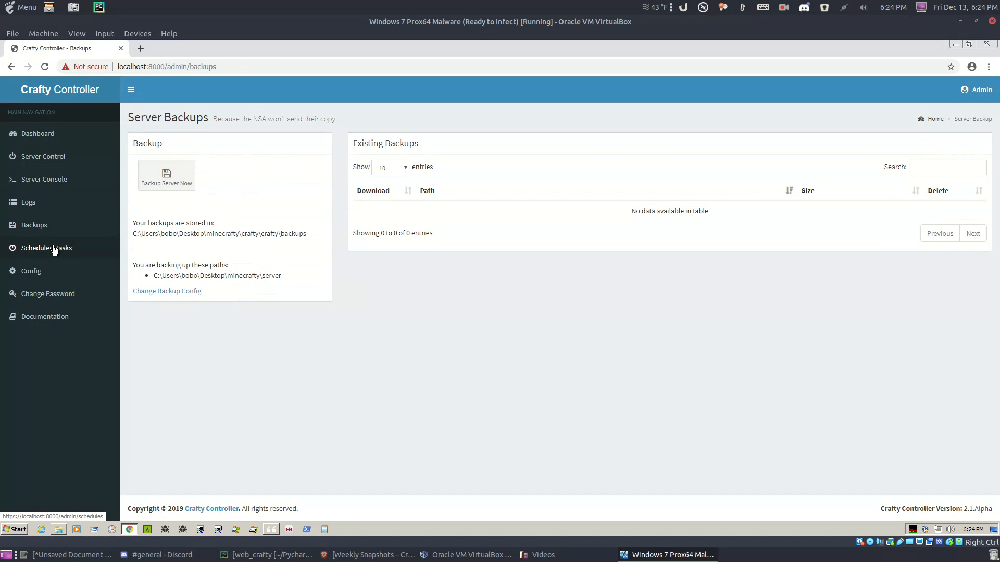
{"action": "left_click", "coordinate": [54, 249]}
Step: Review the Config page's Backups, MC Server and Users tabs, then go to Change Password
{"action": "left_click", "coordinate": [47, 277]}
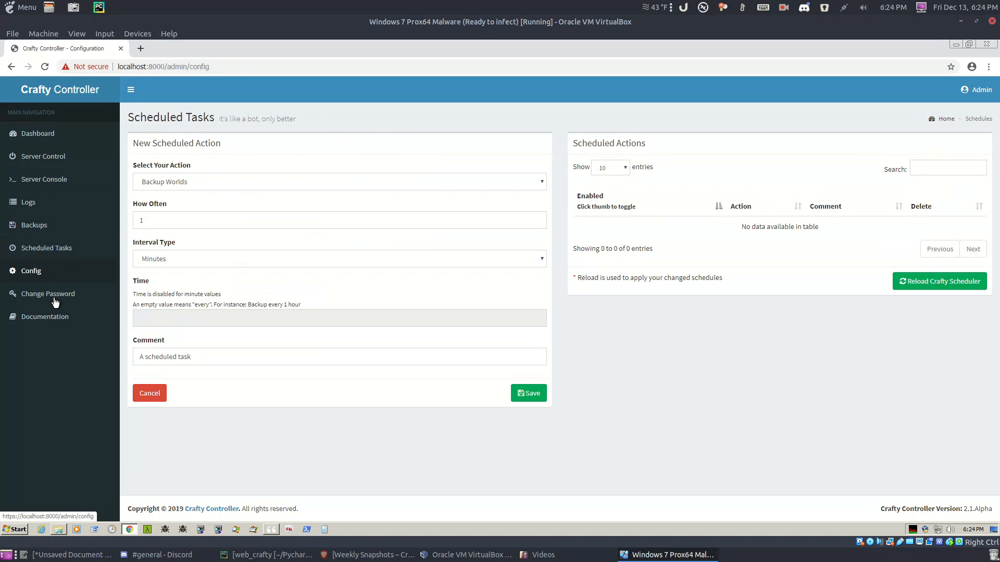
{"action": "left_click", "coordinate": [211, 151]}
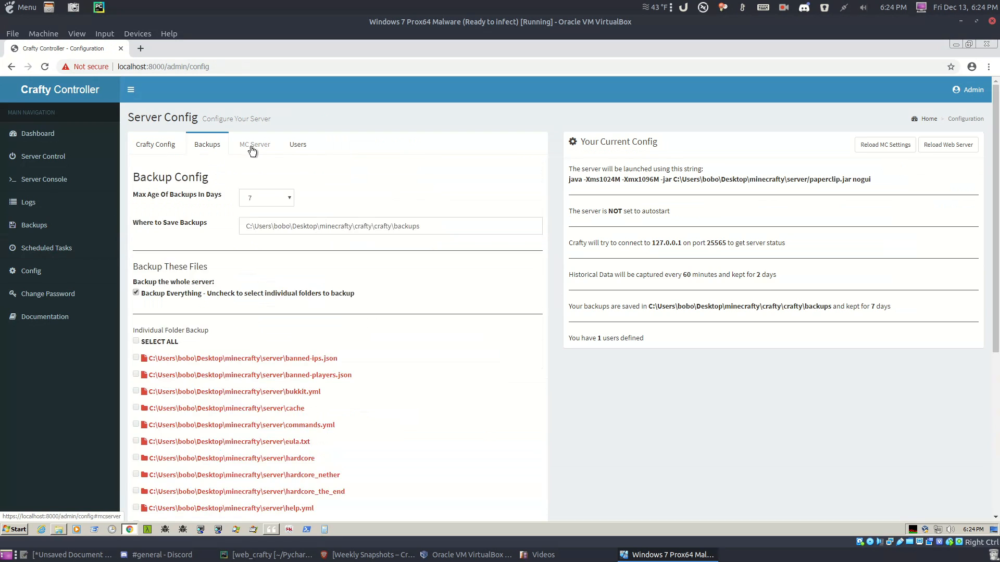
{"action": "left_click", "coordinate": [254, 151]}
{"action": "left_click", "coordinate": [295, 151]}
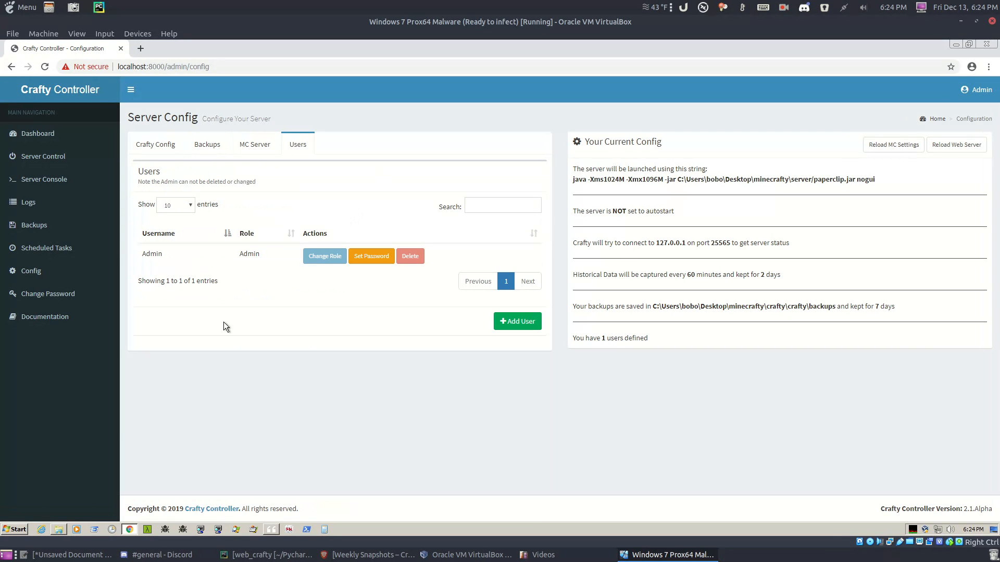
{"action": "left_click", "coordinate": [75, 293]}
Step: Change the Admin account's password to a new one
{"action": "left_click", "coordinate": [223, 171]}
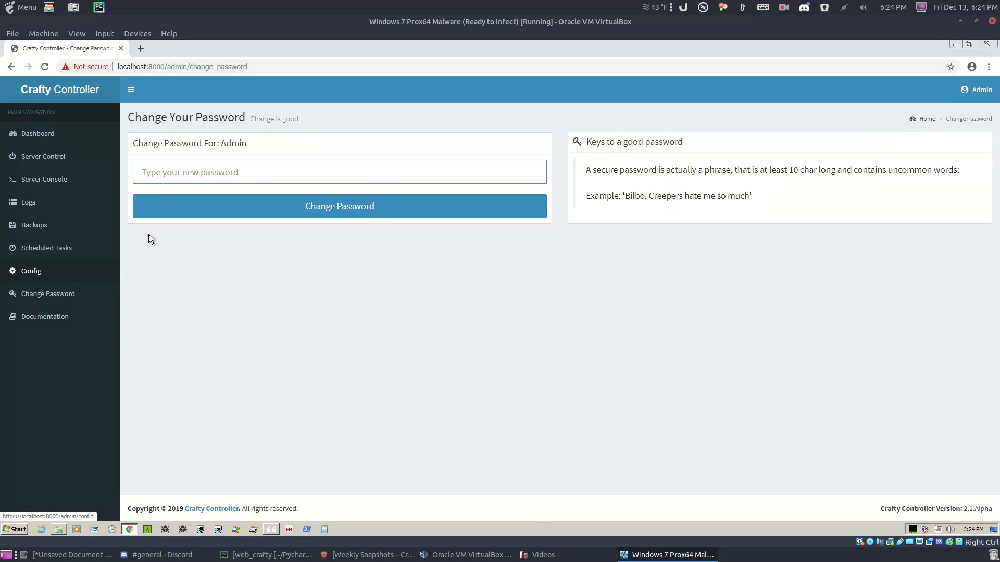
{"action": "type", "text": "test"}
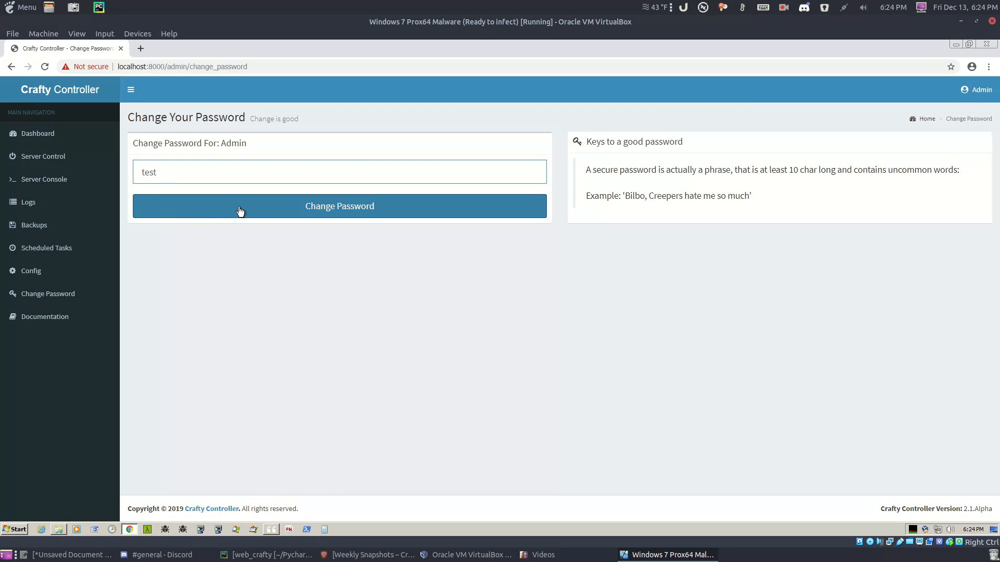
{"action": "left_click", "coordinate": [240, 211]}
Step: Sign back in as Admin using the new password
{"action": "left_click", "coordinate": [451, 225]}
{"action": "left_click", "coordinate": [437, 249]}
{"action": "left_click", "coordinate": [441, 249]}
{"action": "type", "text": "test"}
{"action": "left_click", "coordinate": [554, 280]}
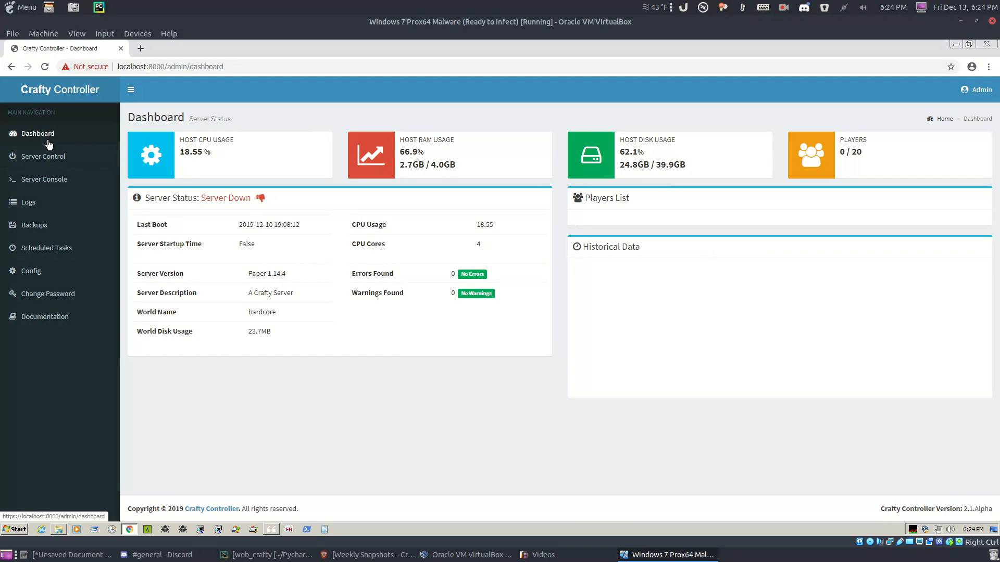
Step: Start the Minecraft server from Server Control and dismiss the wait notice
{"action": "left_click", "coordinate": [44, 156]}
{"action": "left_click", "coordinate": [159, 175]}
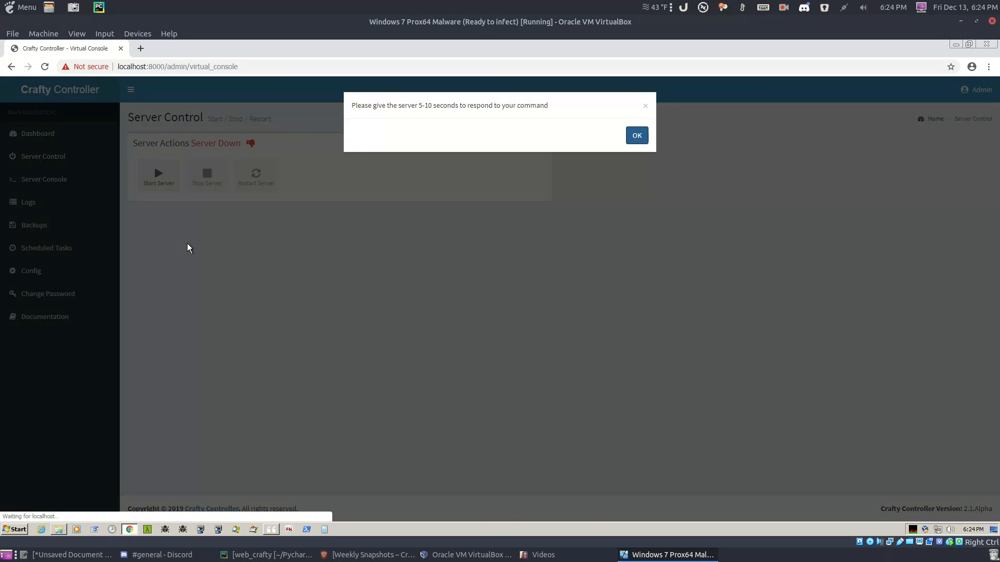
{"action": "key", "text": "Return"}
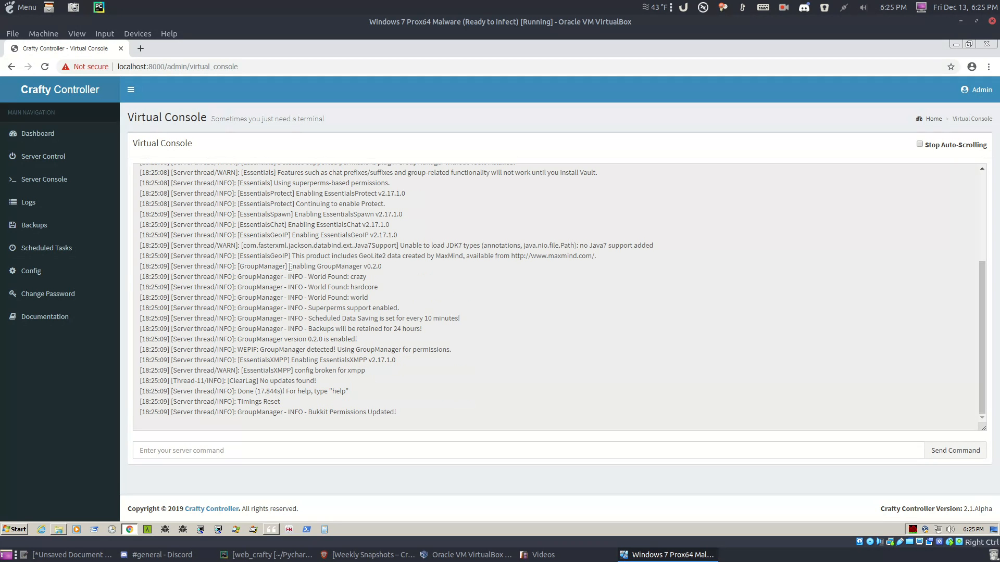
Step: Send /list twice in the virtual console, showing 0 of 20 players online
{"action": "left_click", "coordinate": [370, 449]}
{"action": "type", "text": "/list"}
{"action": "key", "text": "Return"}
{"action": "key", "text": "Up"}
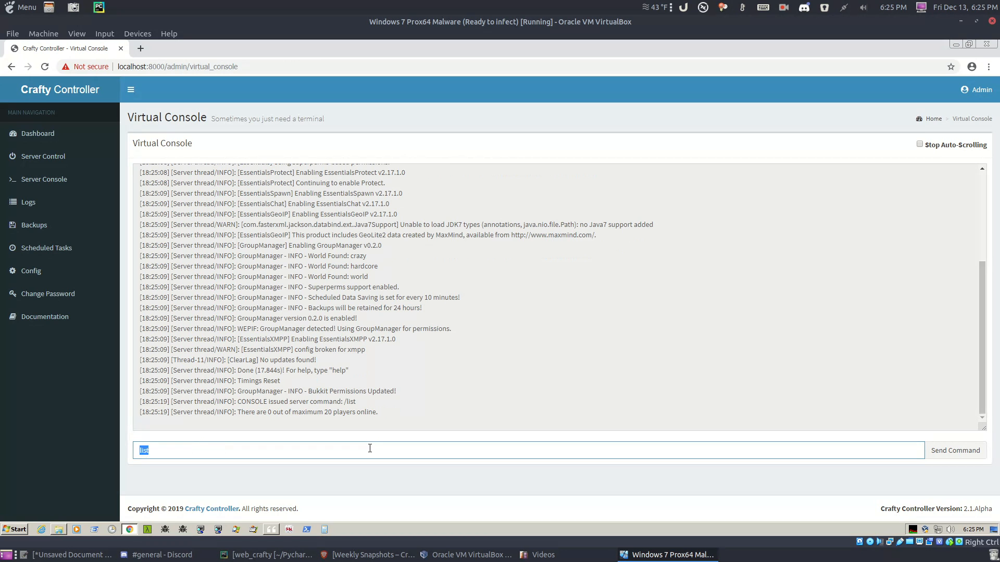
{"action": "key", "text": "Return"}
{"action": "key", "text": "Return"}
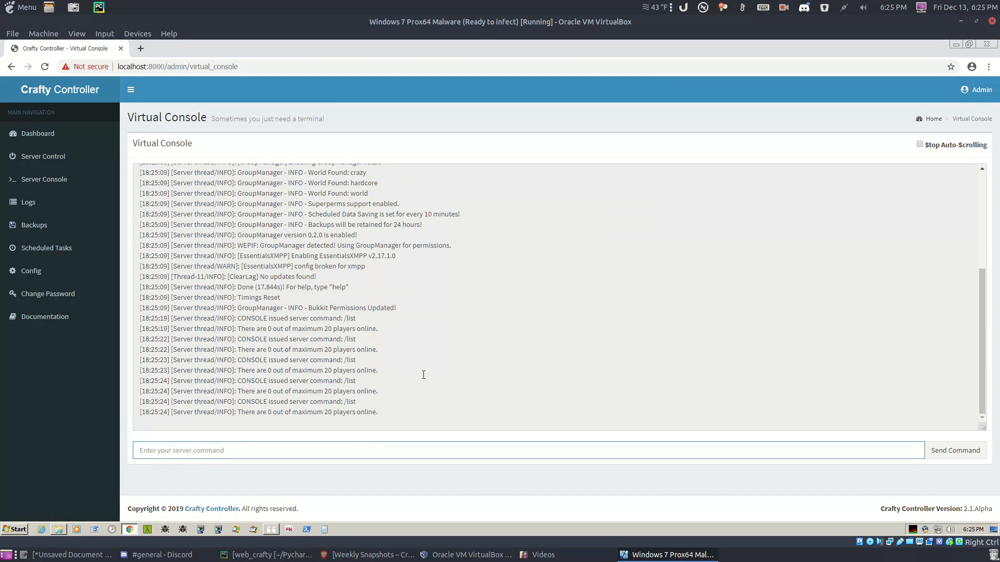
Step: Pause console auto-scrolling to review earlier log lines, resume it, and open Config
{"action": "left_click", "coordinate": [920, 145]}
{"action": "scroll", "coordinate": [948, 197], "scroll_direction": "up", "scroll_amount": 4}
{"action": "left_click", "coordinate": [941, 146]}
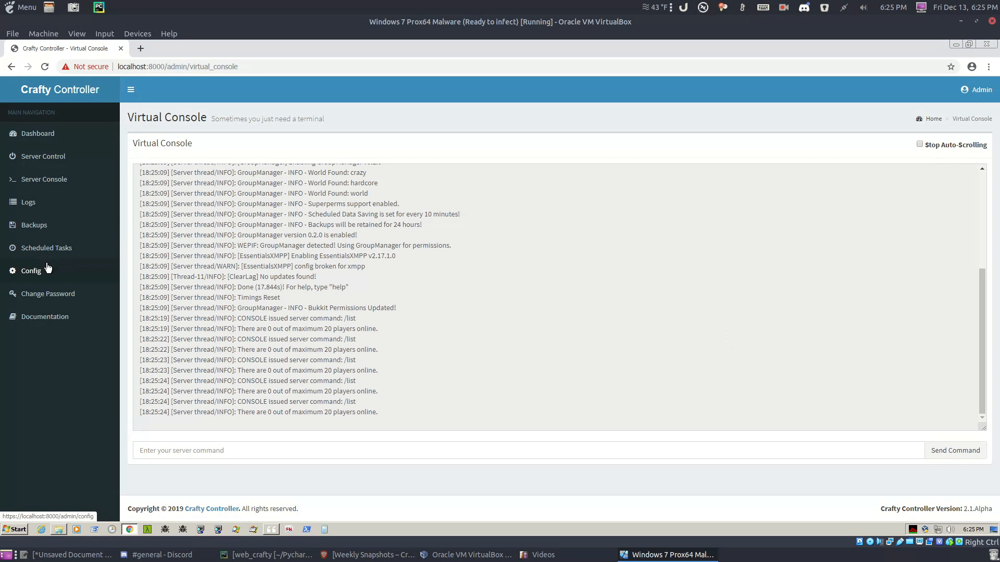
{"action": "left_click", "coordinate": [31, 271]}
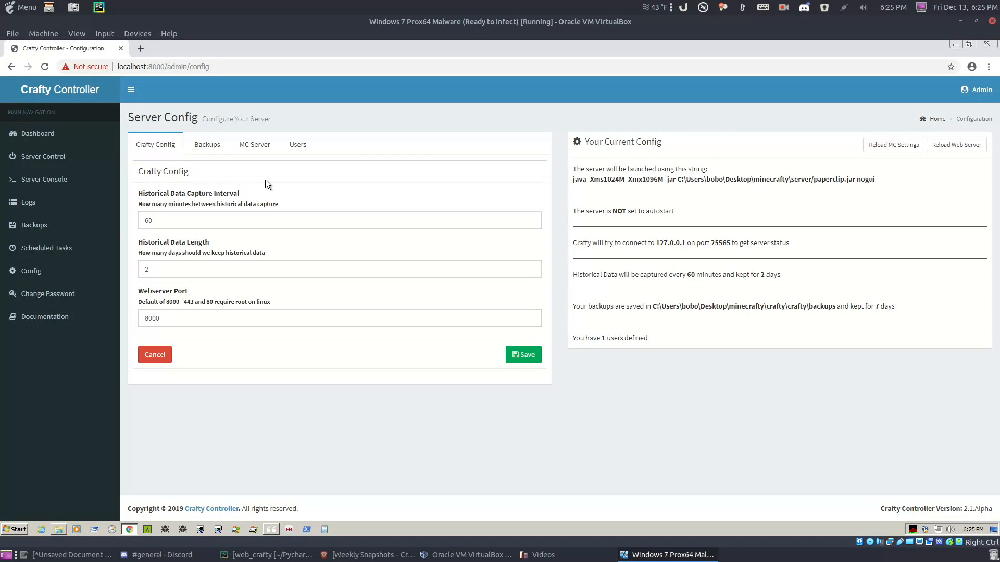
Step: Check the webserver port 8000 and backup settings, then return to the Dashboard
{"action": "left_click", "coordinate": [243, 322]}
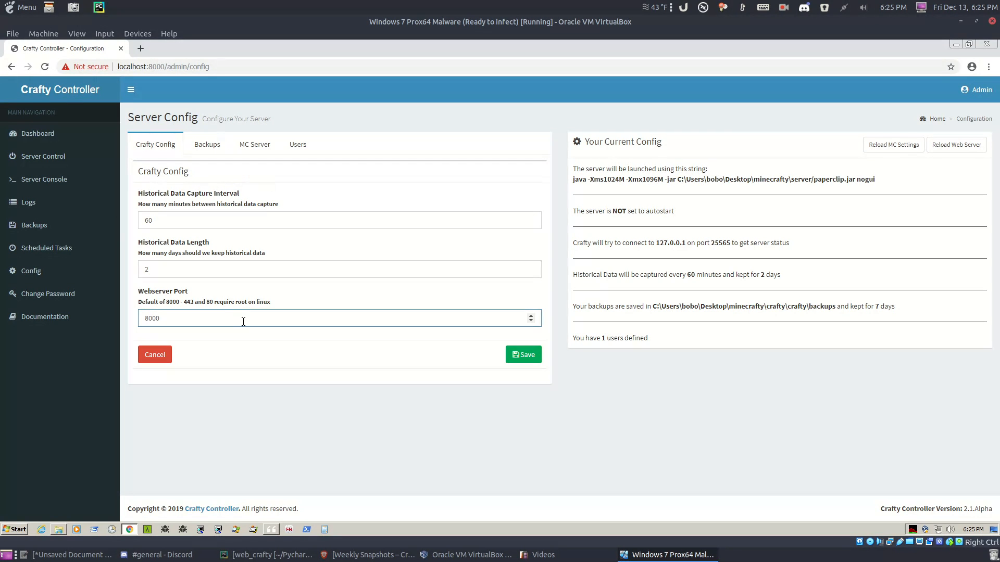
{"action": "left_click", "coordinate": [218, 142]}
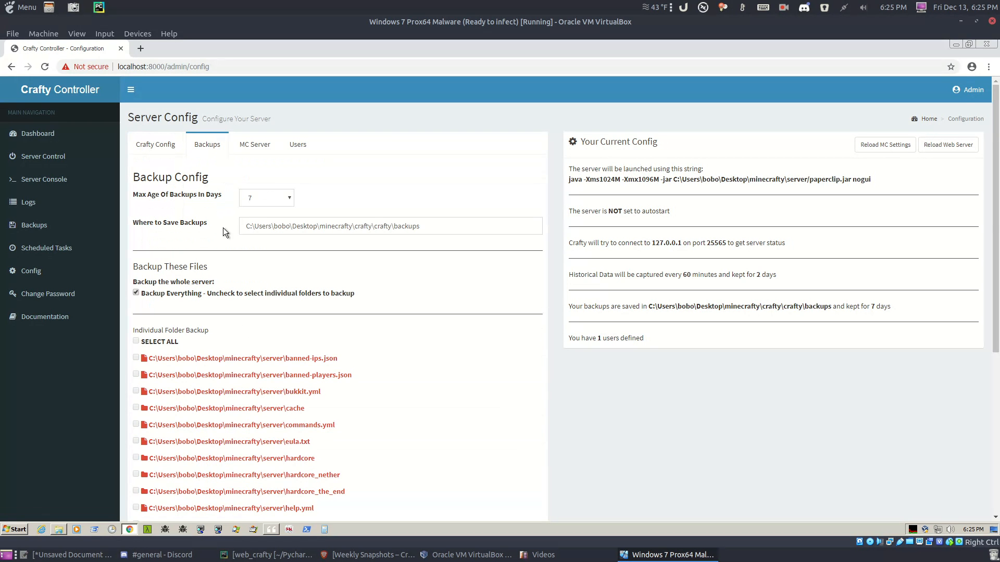
{"action": "left_click", "coordinate": [73, 138]}
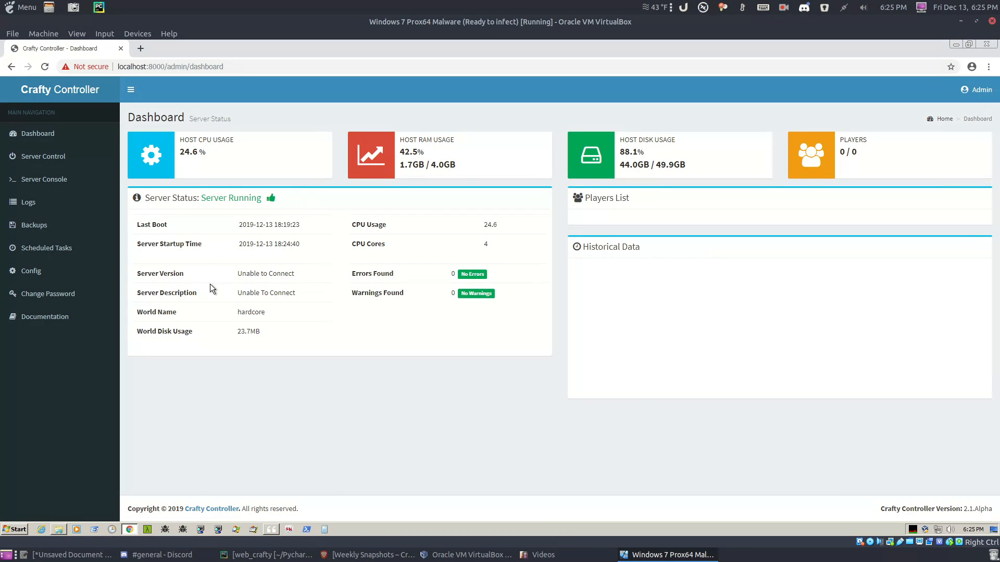
{"action": "mouse_move", "coordinate": [230, 272]}
{"action": "left_mouse_down"}
{"action": "mouse_move", "coordinate": [292, 299]}
{"action": "mouse_move", "coordinate": [218, 267]}
{"action": "left_mouse_up"}
{"action": "left_click", "coordinate": [304, 298]}
{"action": "left_click", "coordinate": [198, 271]}
{"action": "left_click_drag", "start_coordinate": [137, 273], "coordinate": [304, 294]}
{"action": "left_click", "coordinate": [304, 294]}
{"action": "left_click", "coordinate": [785, 9]}
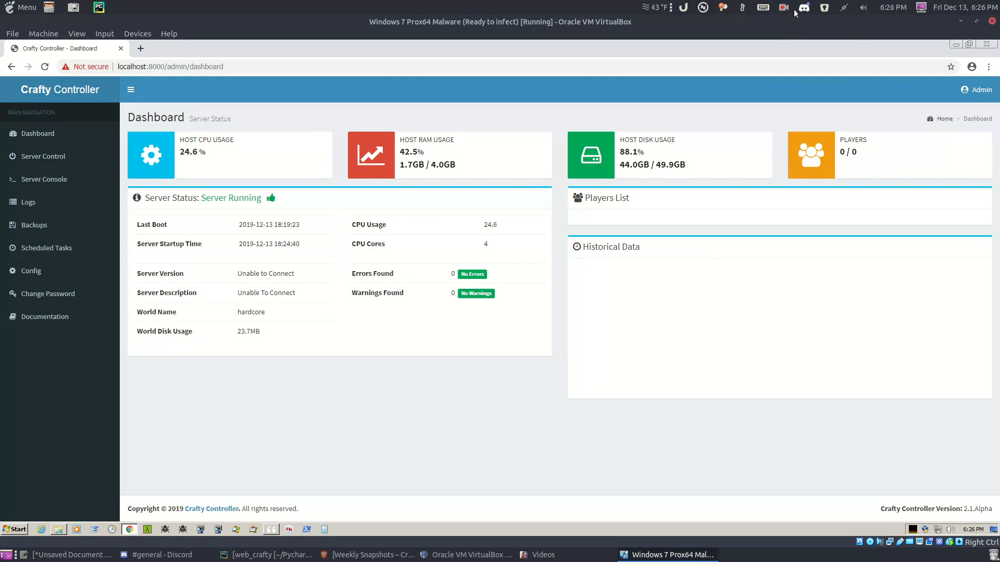